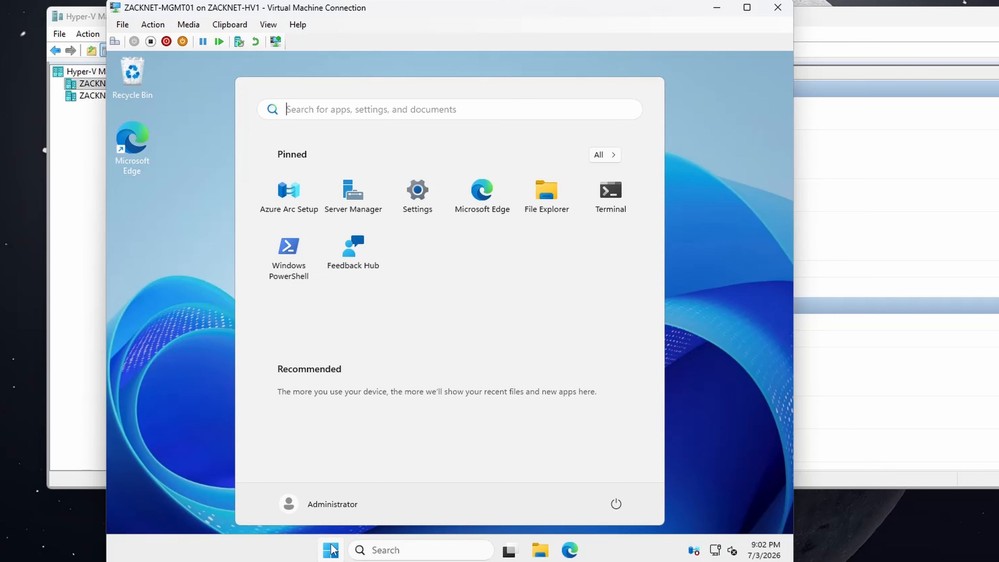
Step: Open Server Manager, dismiss the Azure Arc notice, and launch Active Directory Users and Computers
click(352, 212)
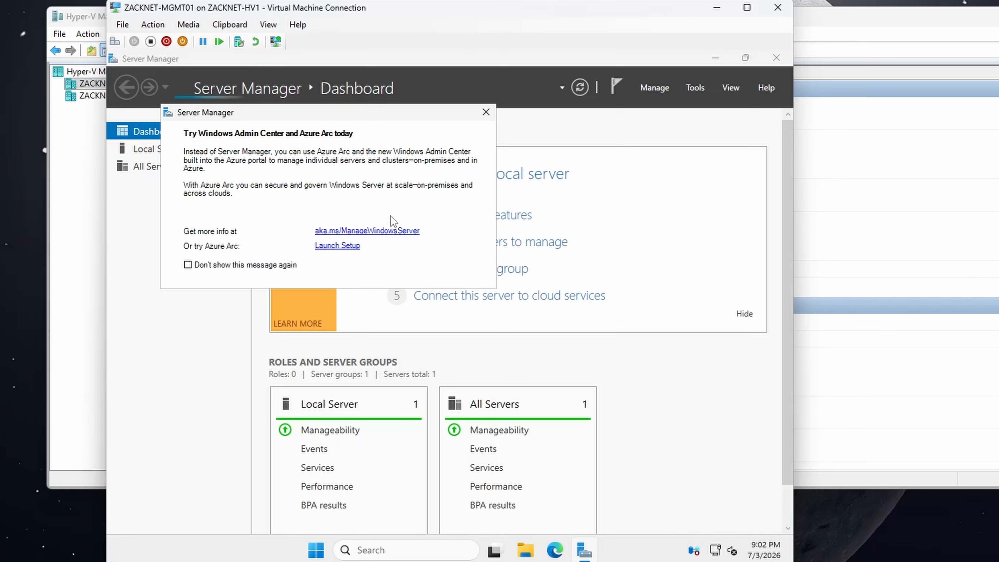
click(488, 111)
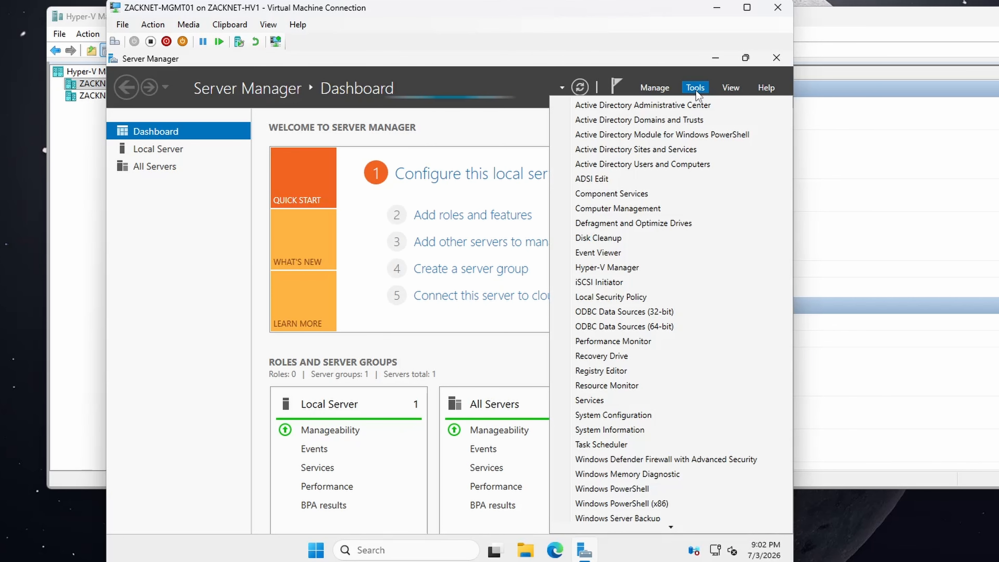
click(695, 89)
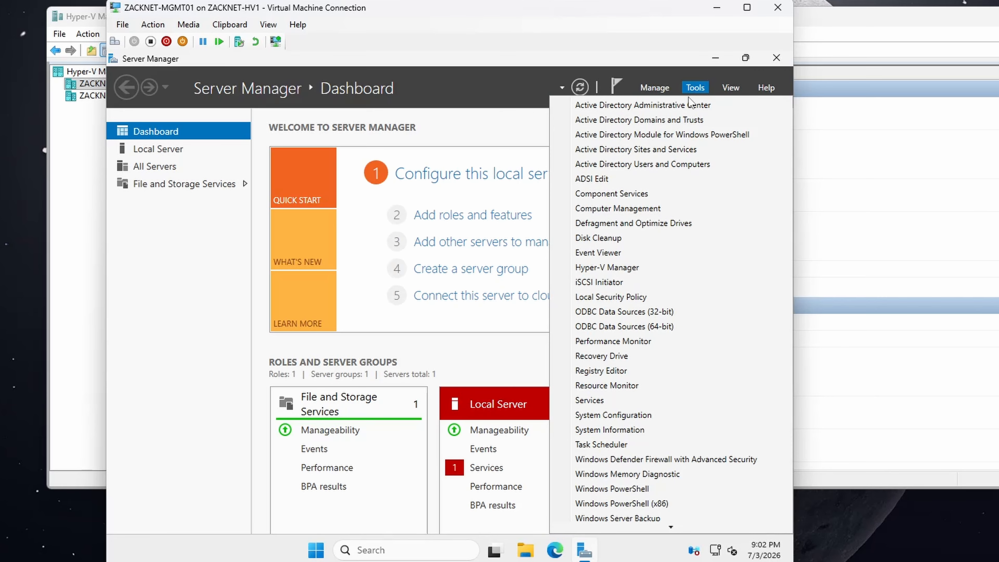
click(653, 163)
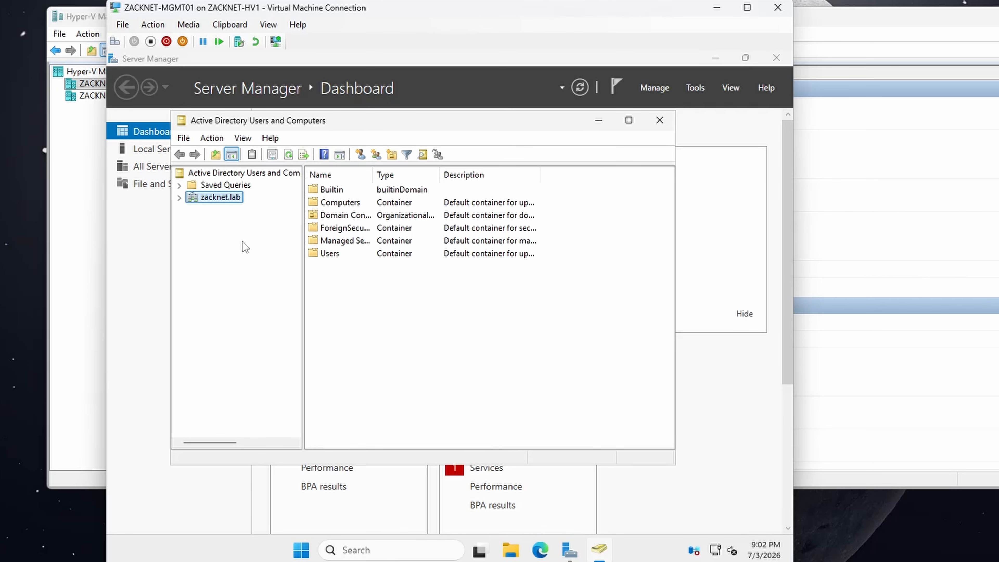
Step: Create an organizational unit named ZACKNET directly under the zacknet.lab domain, keeping accidental-deletion protection on
click(179, 197)
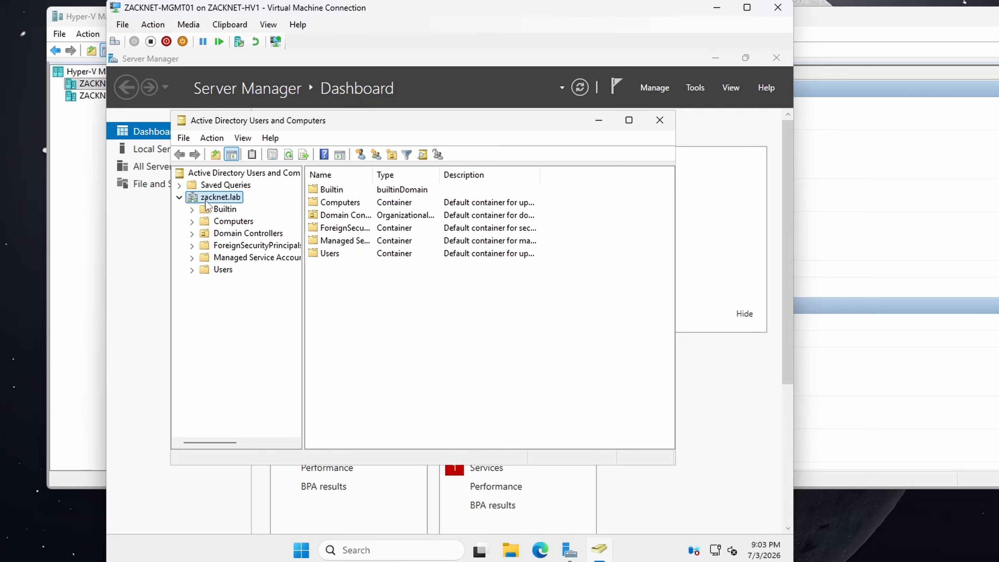
right_click(207, 202)
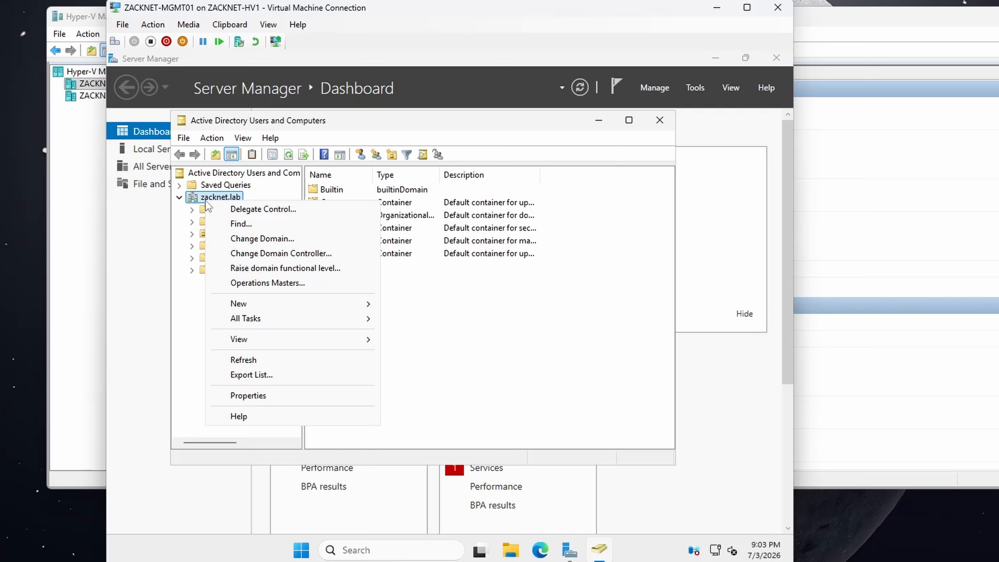
mouse_move(240, 304)
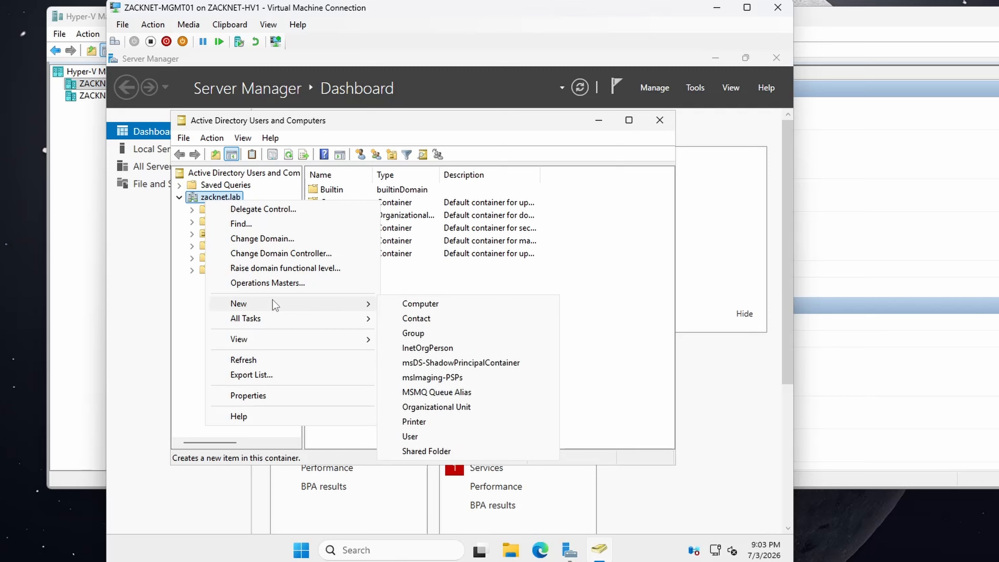
click(434, 407)
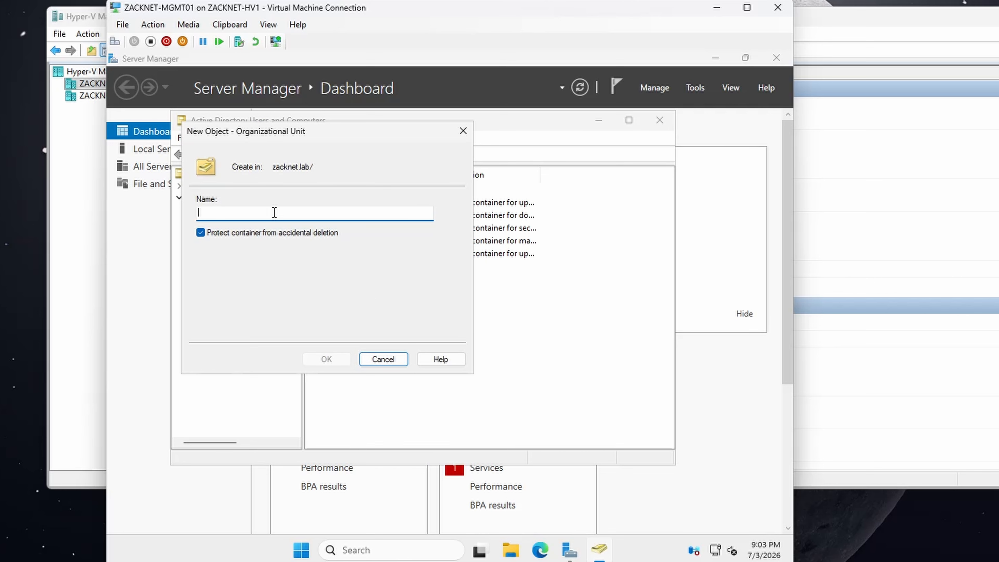
text(ZACKNET)
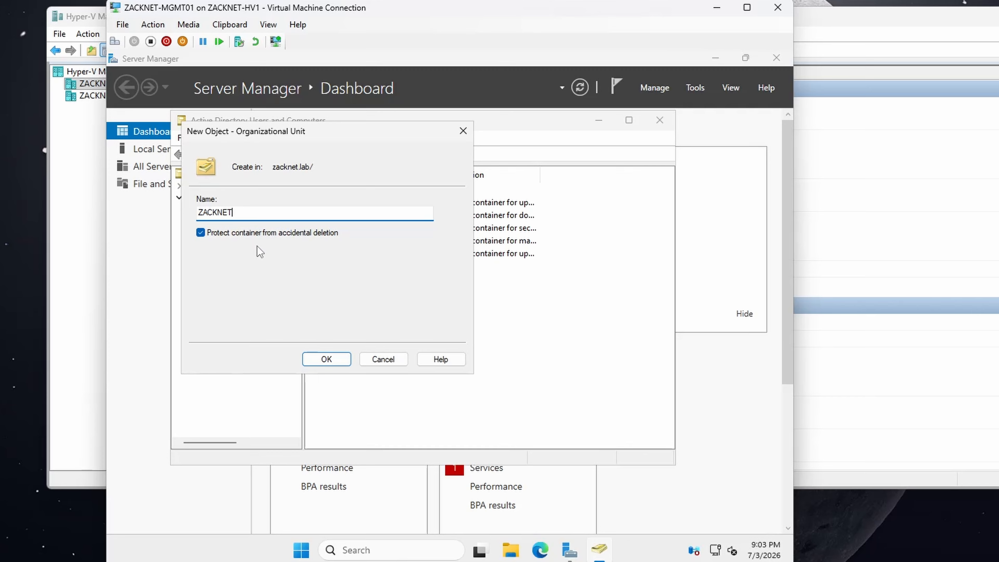
click(318, 359)
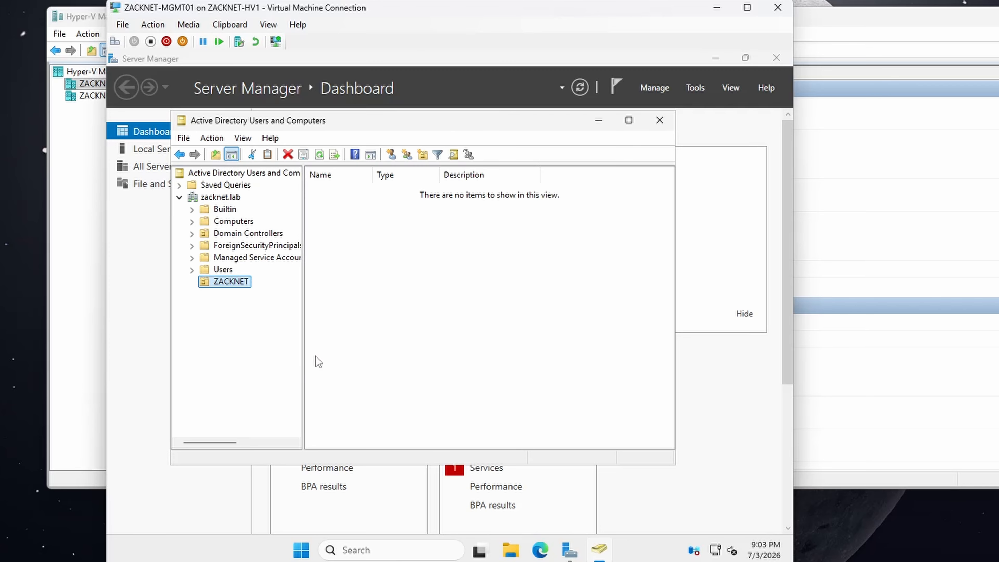
Step: Create a protected organizational unit named Admin inside the ZACKNET organizational unit
right_click(222, 285)
mouse_move(272, 341)
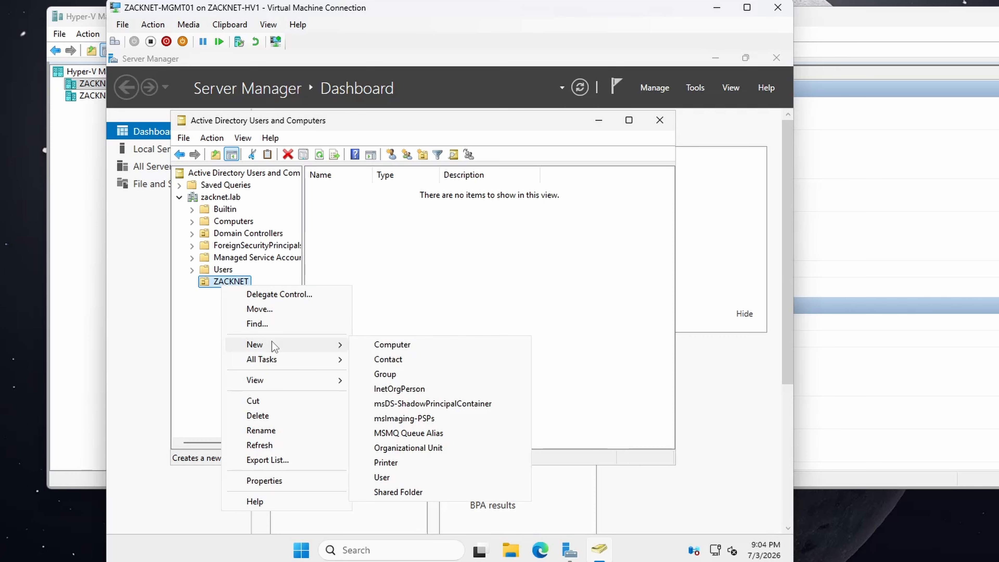
click(411, 447)
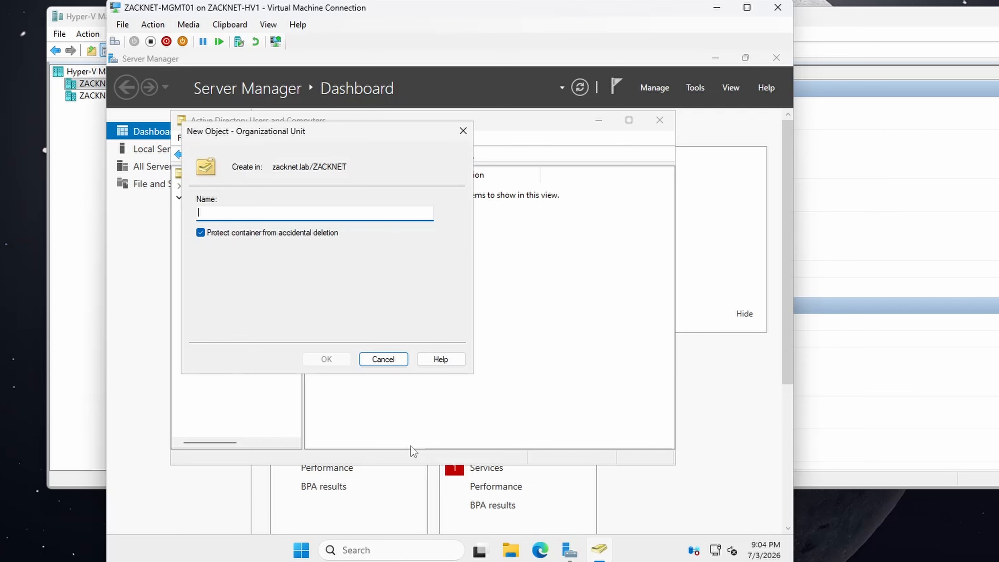
text(Admin)
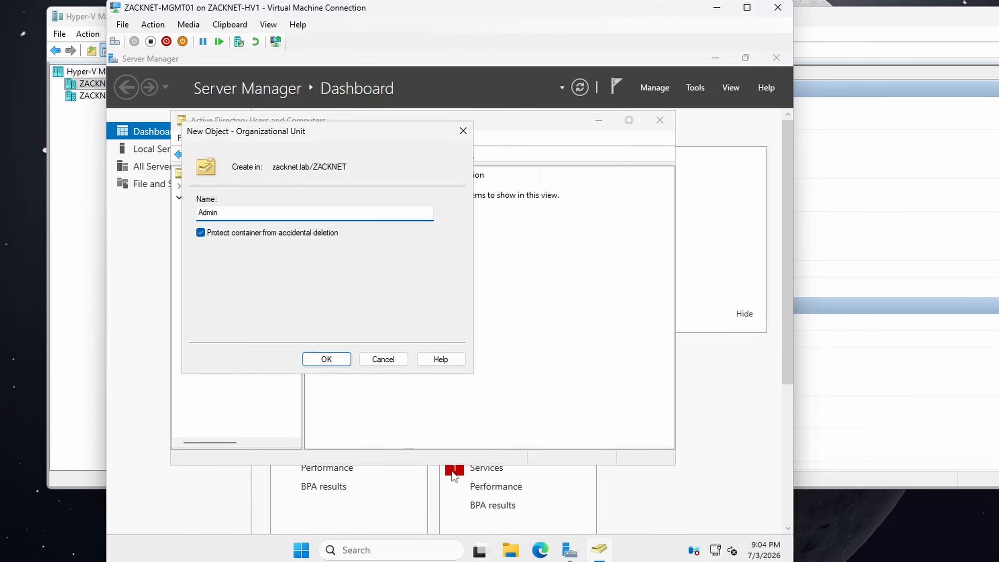
click(324, 361)
Step: Create a protected organizational unit named Computers inside the ZACKNET organizational unit
click(229, 282)
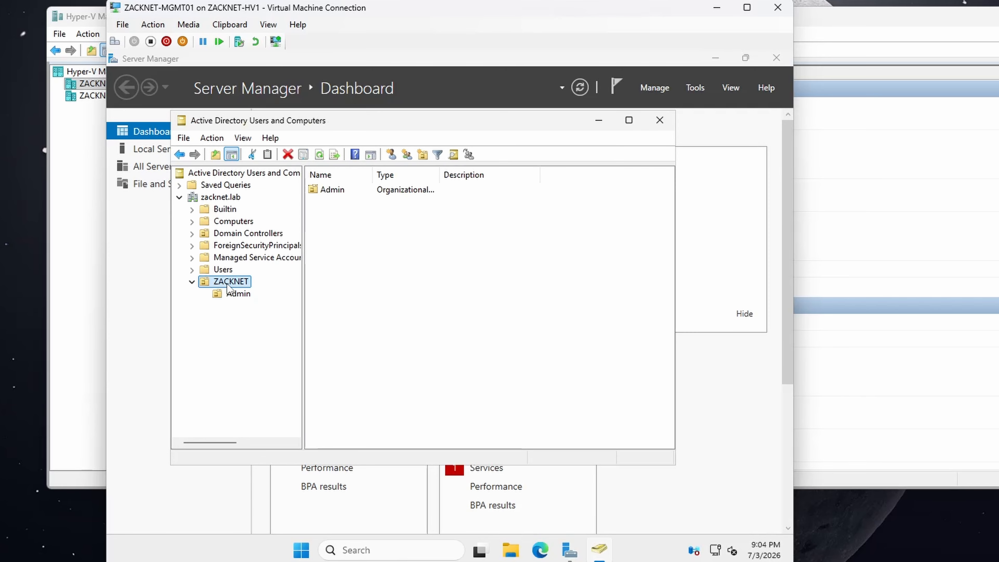
right_click(227, 282)
mouse_move(278, 345)
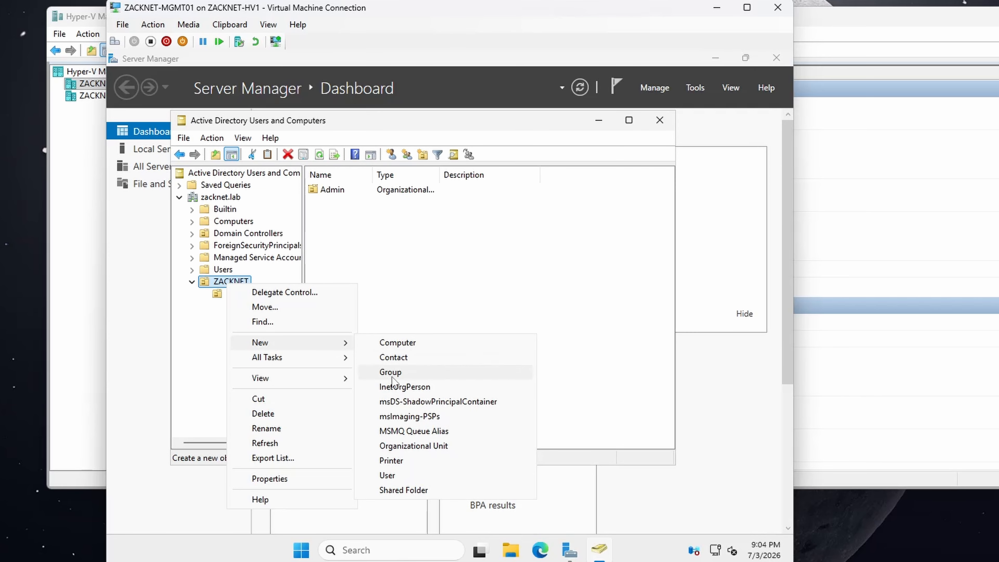
click(385, 446)
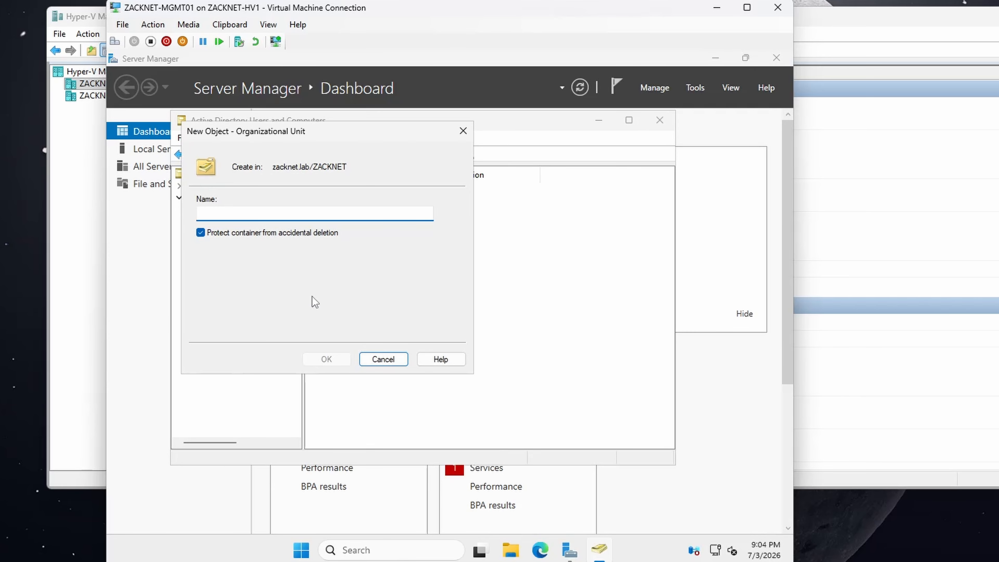
text(Computers)
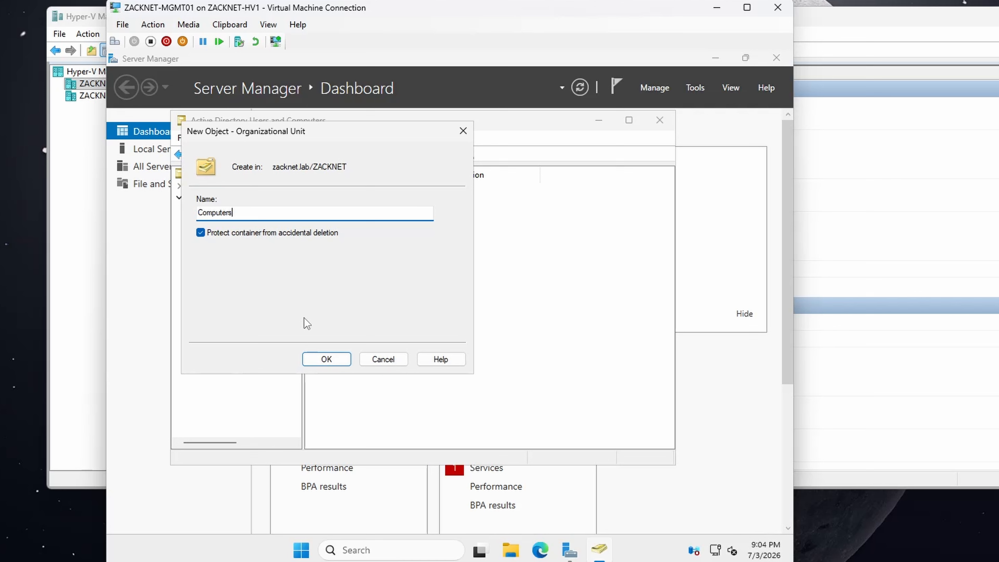
click(326, 358)
Step: Create a protected organizational unit named Groups inside the ZACKNET organizational unit
click(248, 308)
click(227, 282)
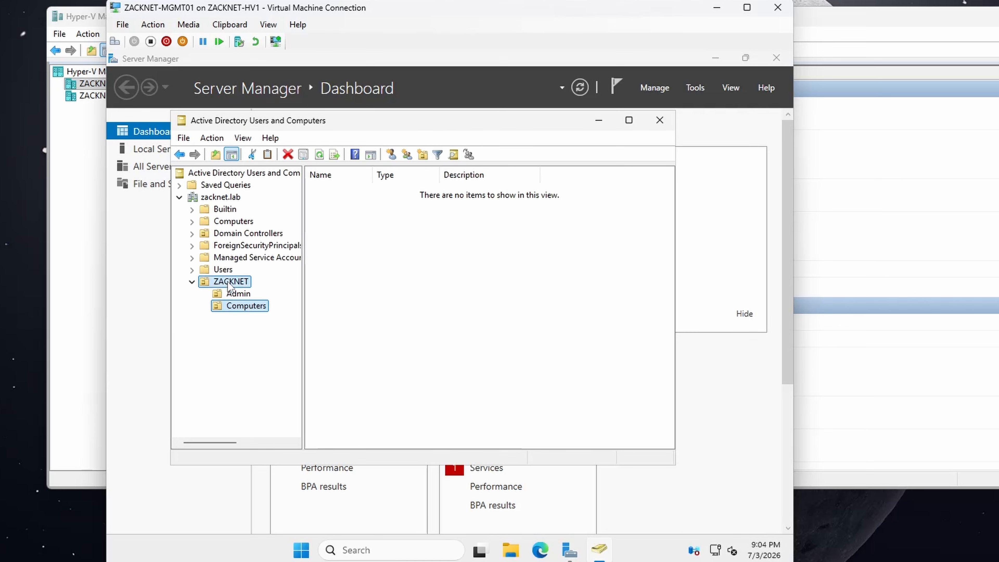
right_click(227, 281)
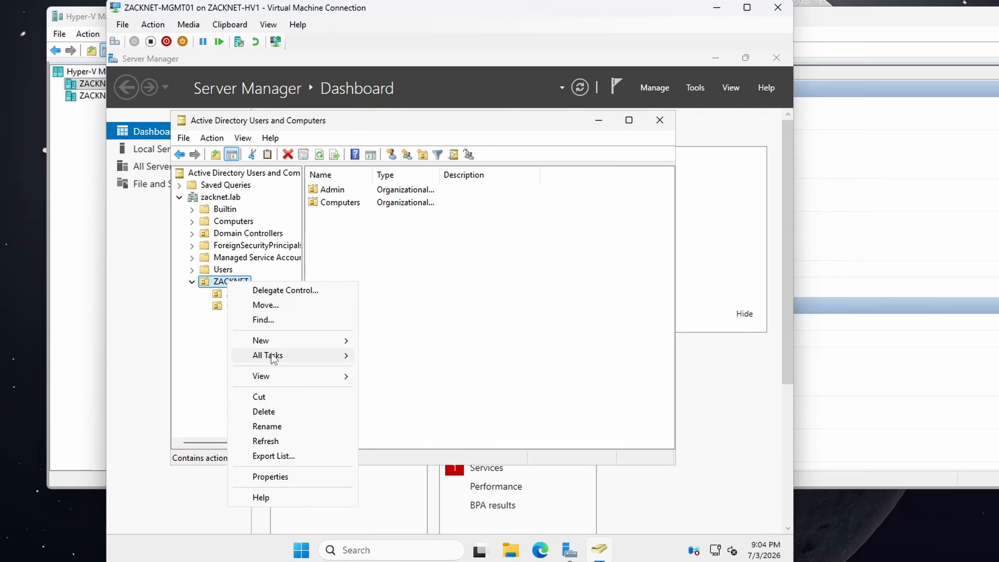
mouse_move(272, 345)
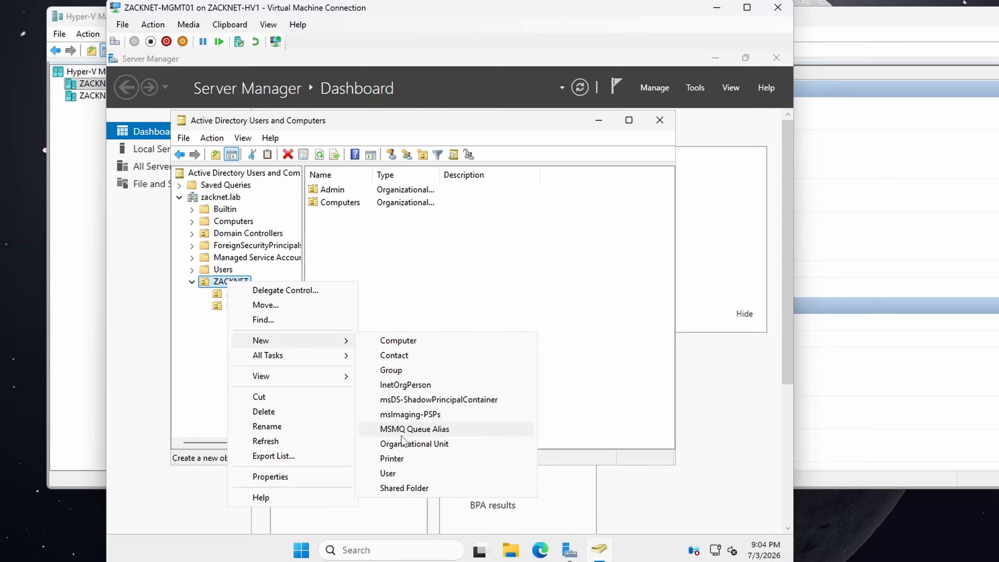
click(402, 444)
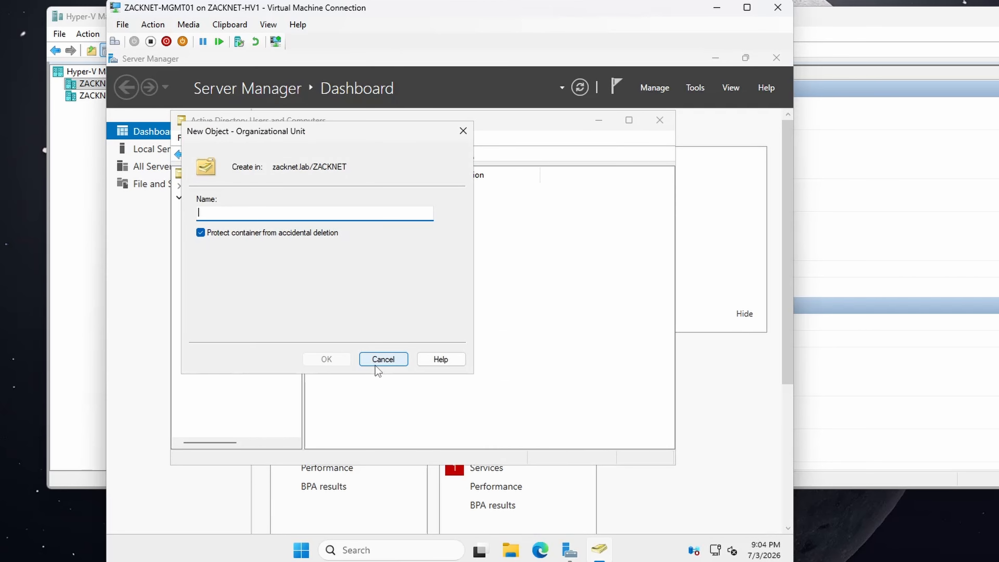
text(Groups)
click(331, 363)
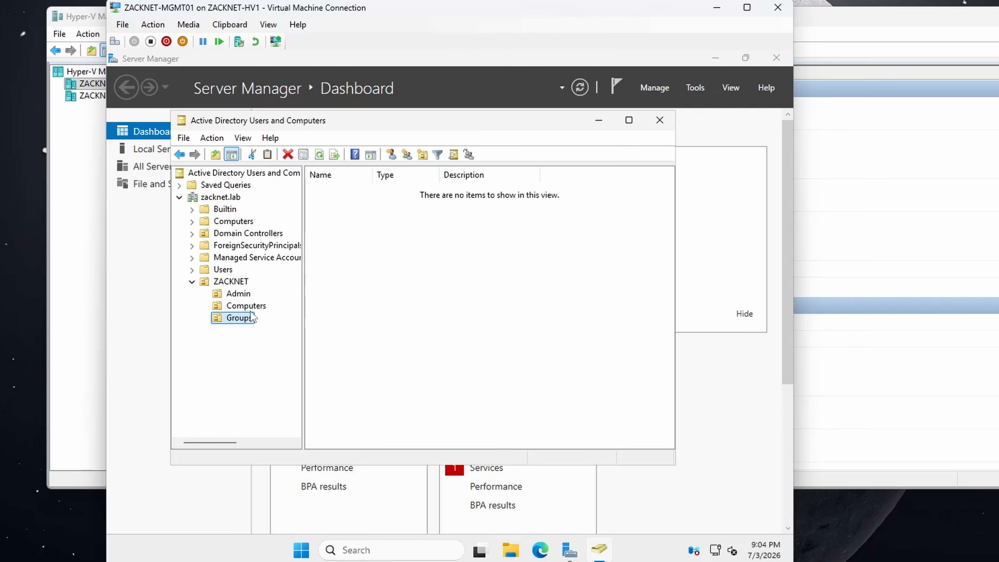
Step: Create a protected organizational unit named Servers inside the ZACKNET organizational unit
right_click(233, 281)
mouse_move(286, 341)
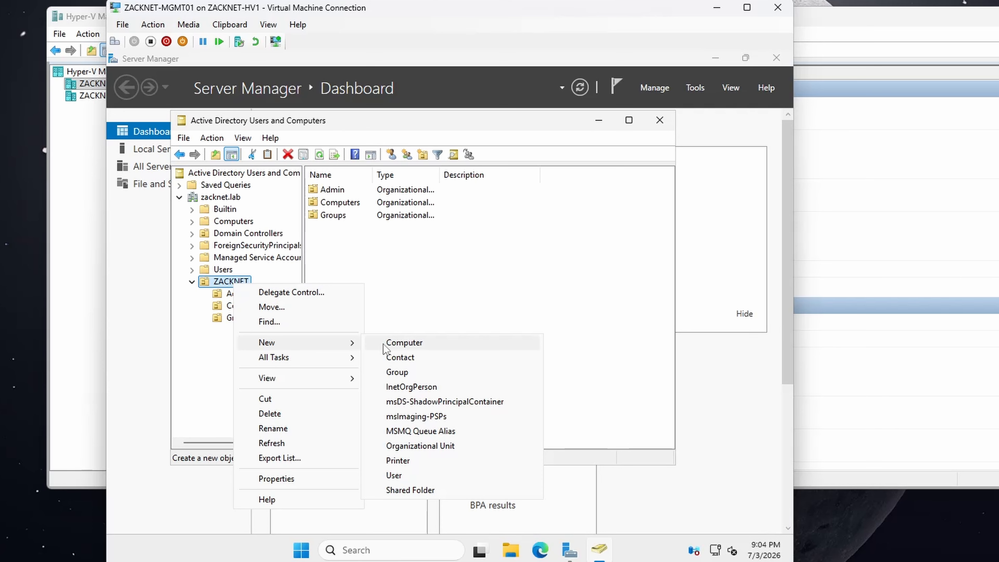
click(420, 446)
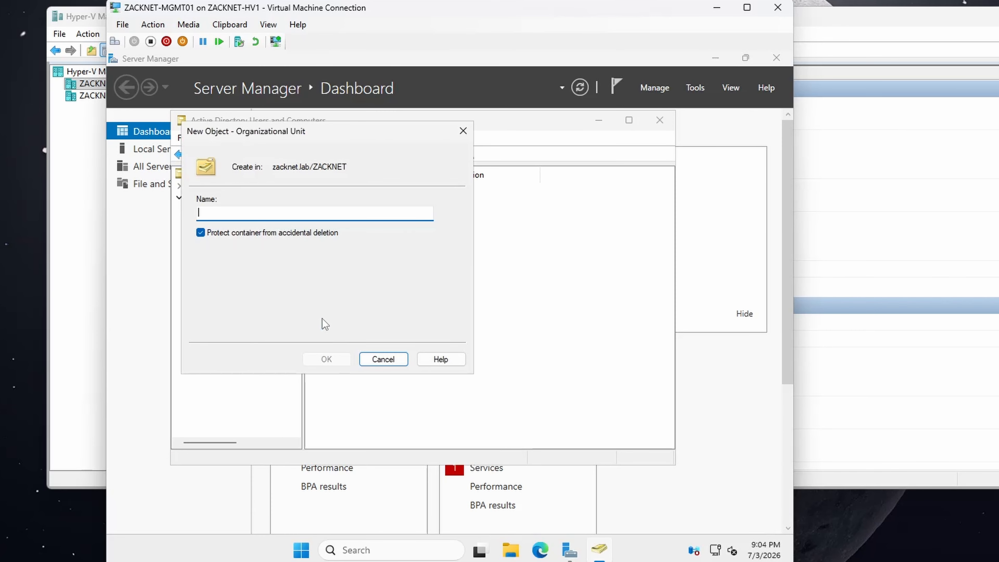
text(Servers)
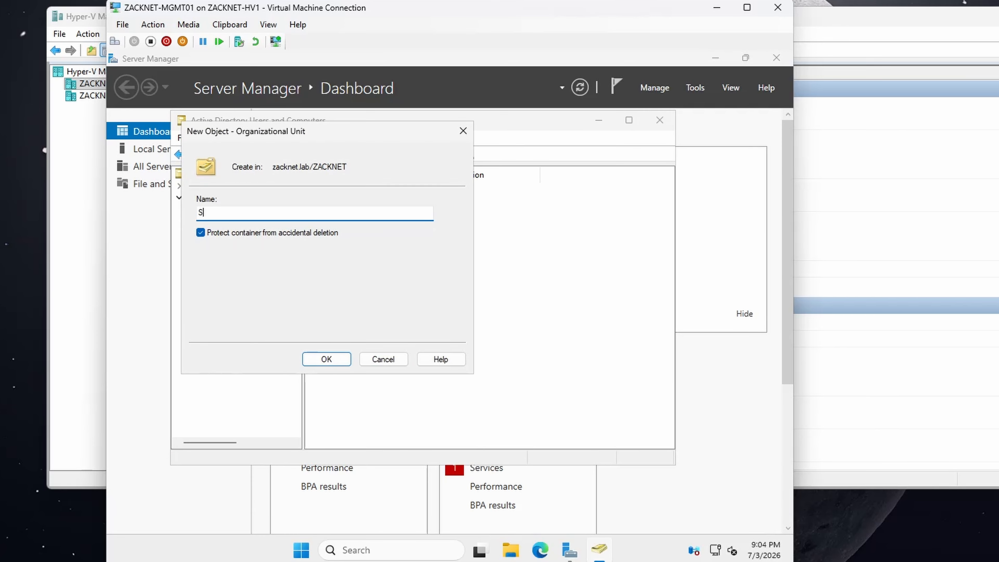
click(324, 358)
Step: Create a protected organizational unit named Service Accounts inside the ZACKNET organizational unit
click(229, 283)
right_click(227, 287)
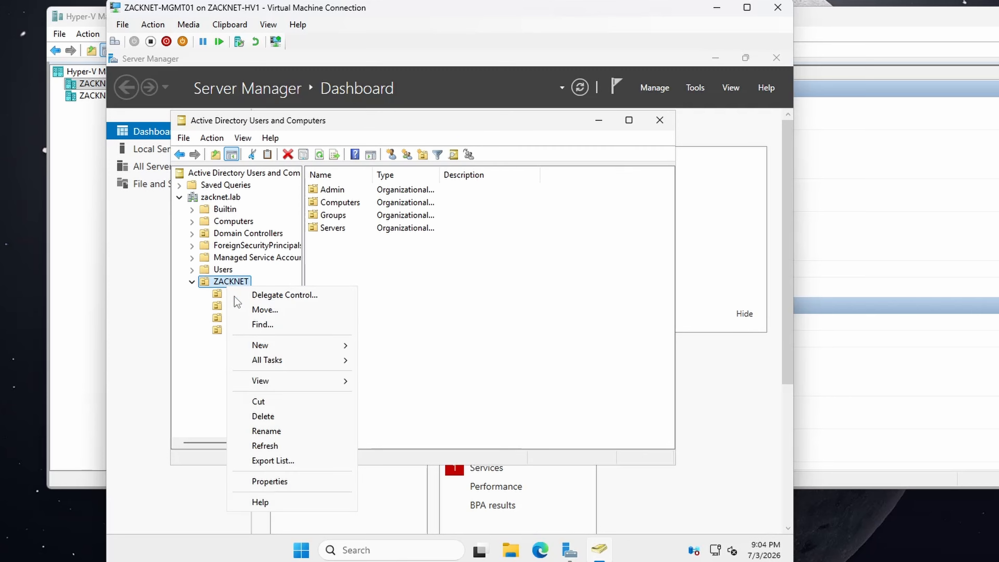
mouse_move(260, 346)
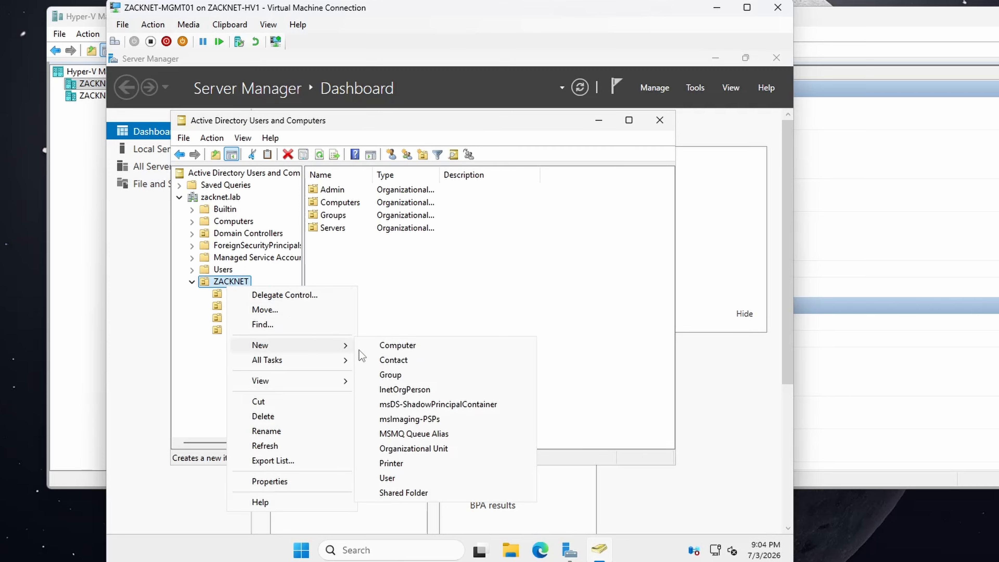
click(411, 449)
text(Se)
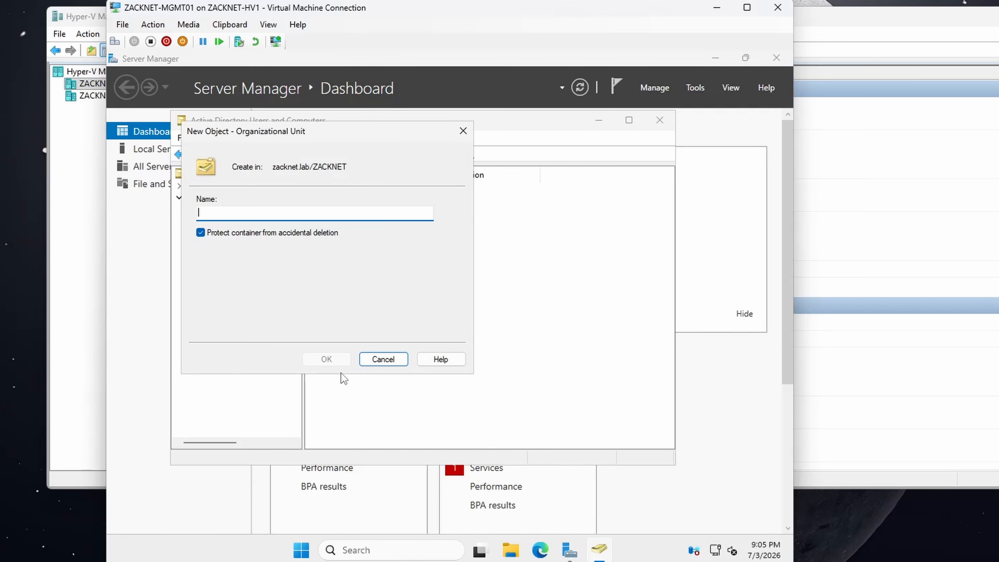
text(rvice Acc)
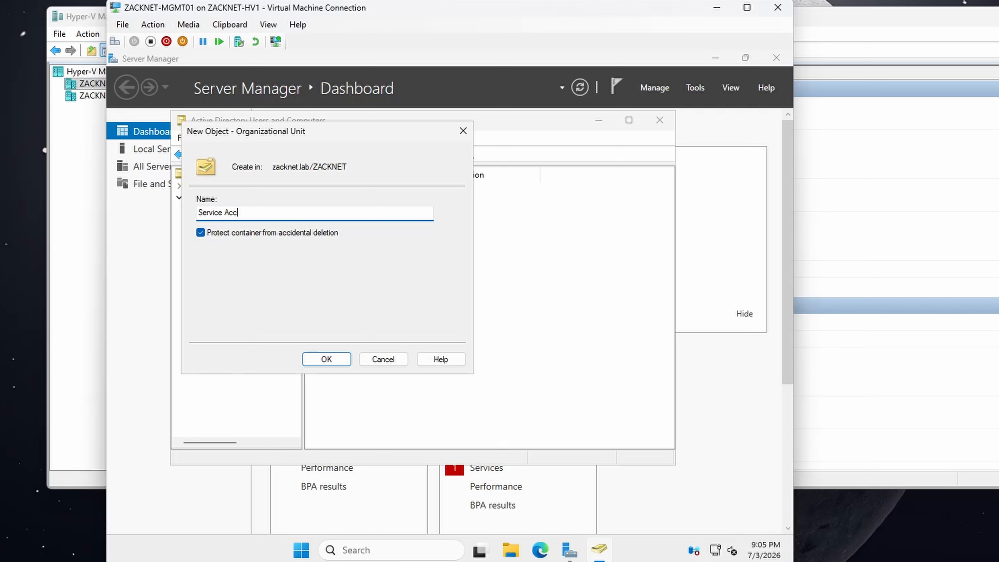
text(ounts)
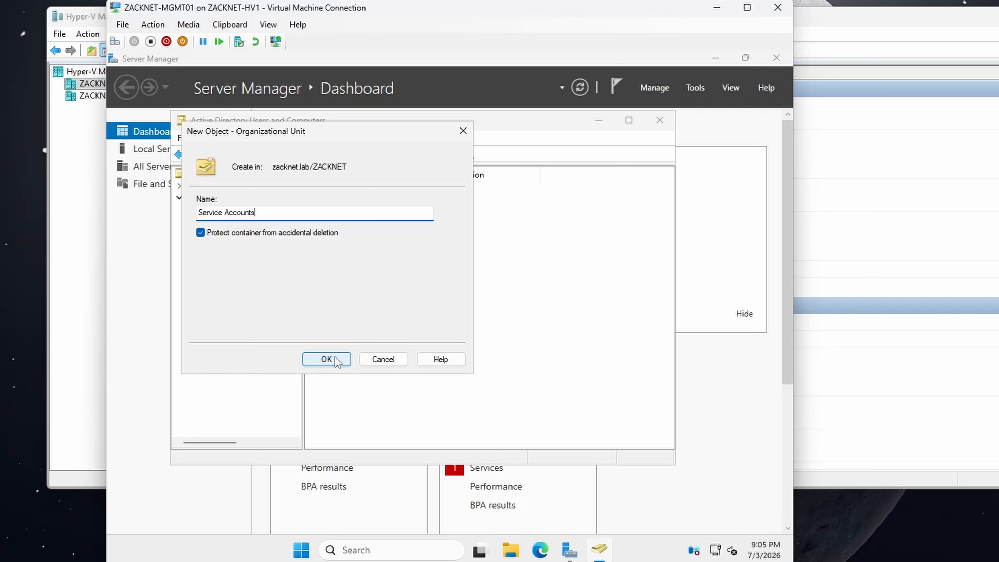
click(327, 359)
Step: Create a protected organizational unit named Users inside the ZACKNET organizational unit
click(229, 282)
right_click(228, 283)
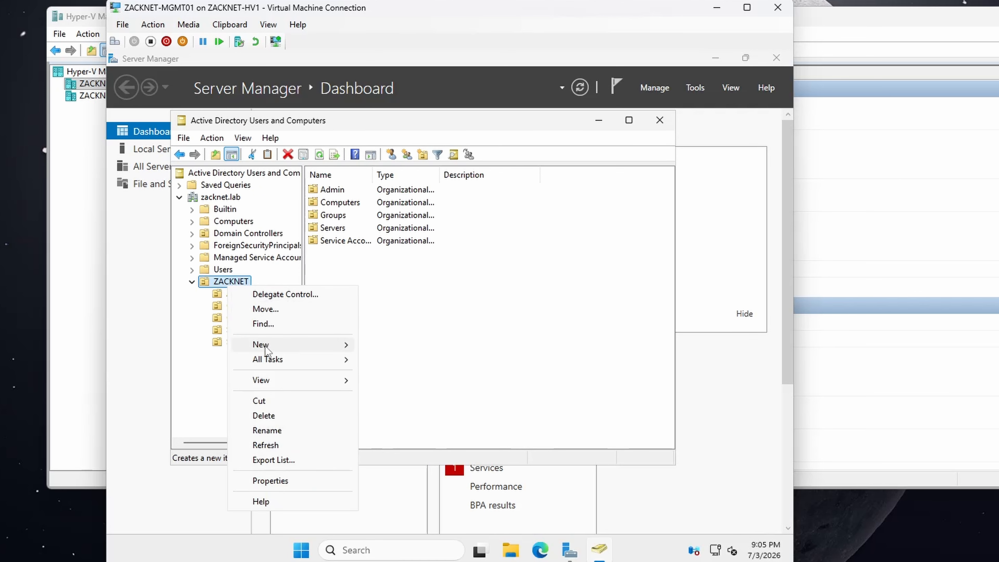
mouse_move(271, 346)
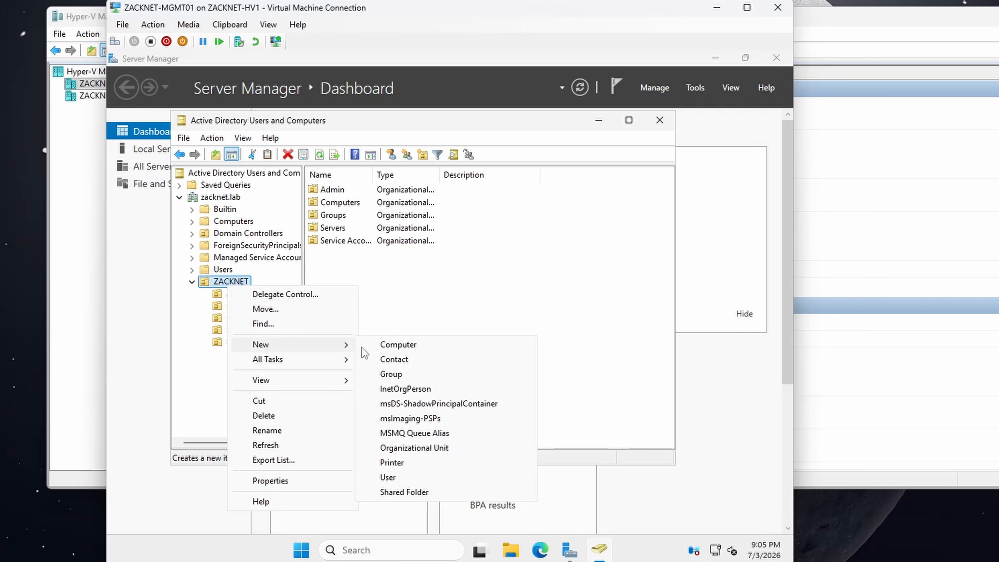
click(400, 447)
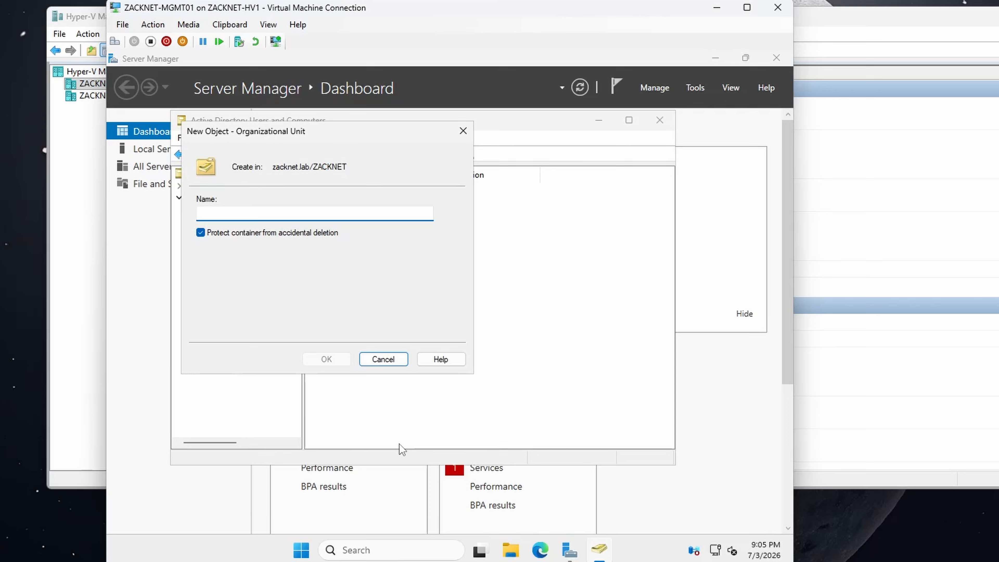
text(Users)
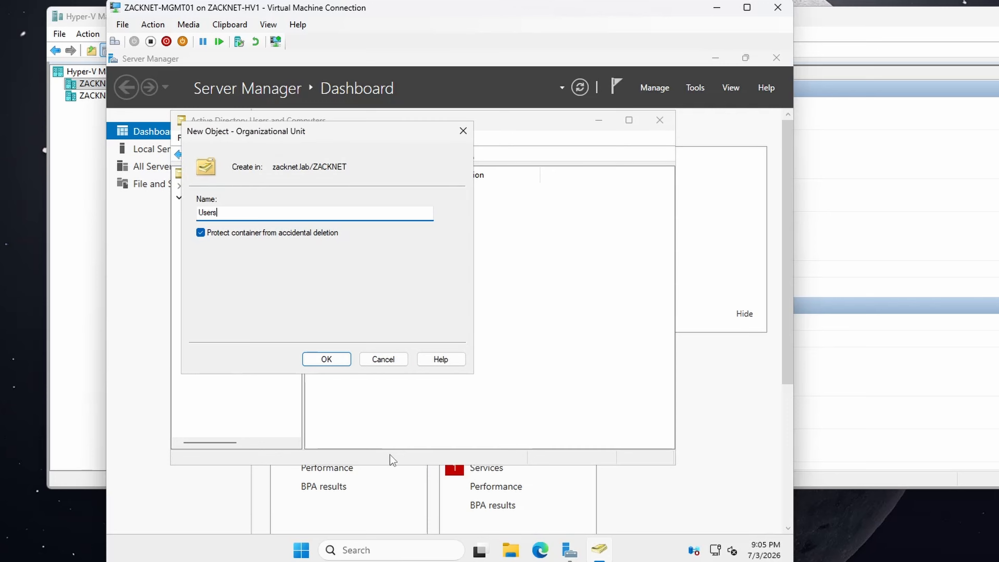
click(330, 358)
Step: Create a protected organizational unit named Disabled Objects inside the ZACKNET organizational unit
right_click(233, 283)
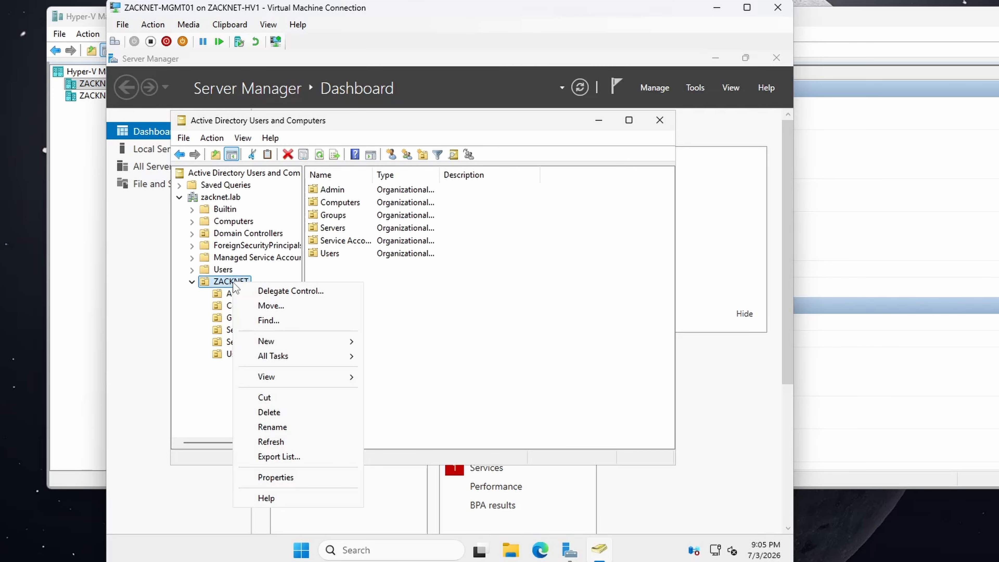
mouse_move(311, 341)
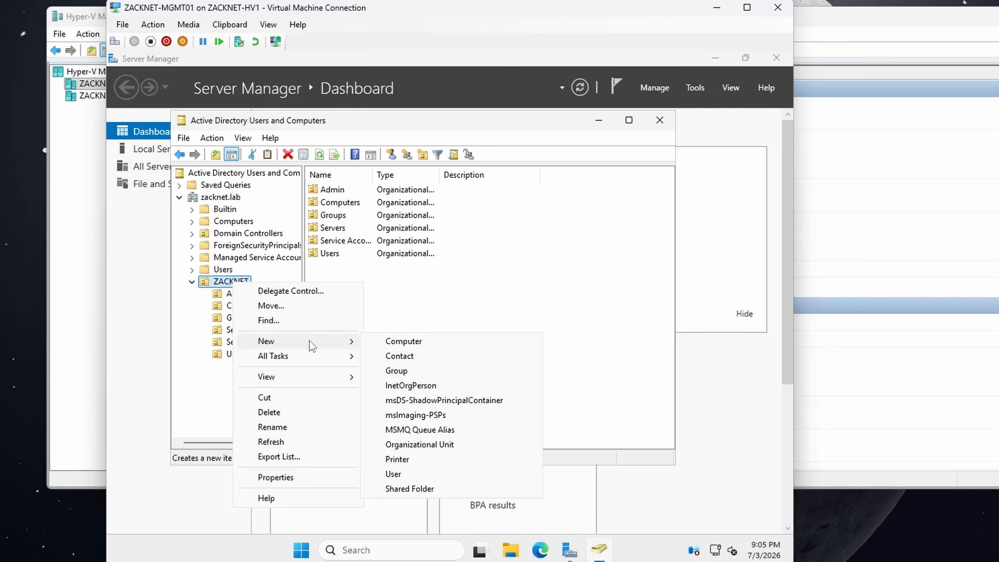
click(407, 446)
text(Di)
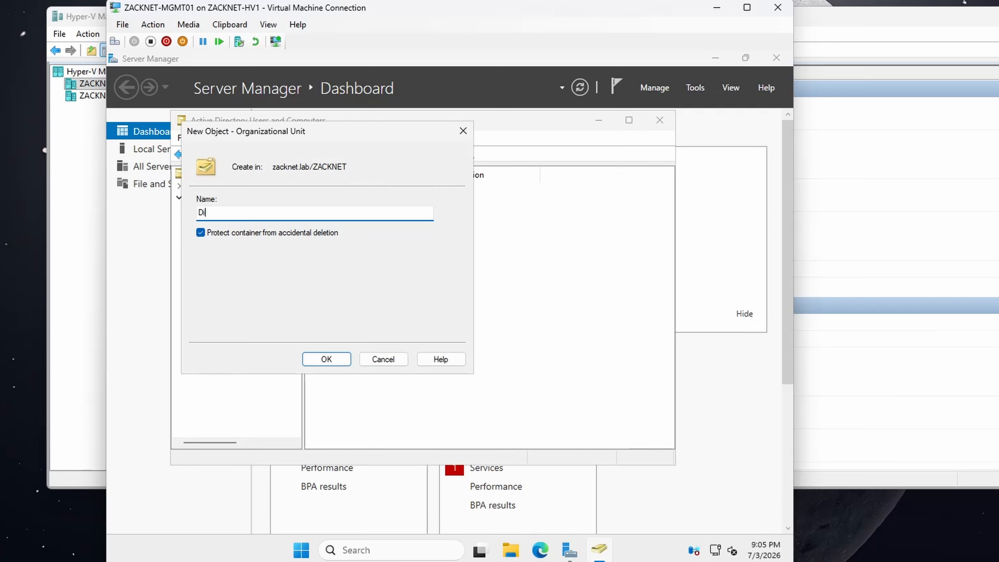
text(sabled Objects)
click(326, 359)
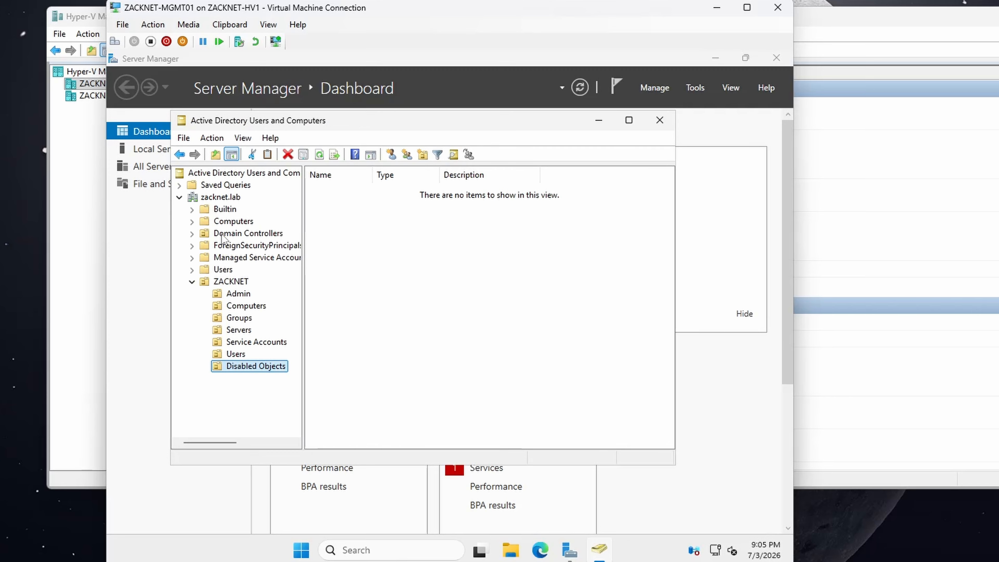
click(229, 281)
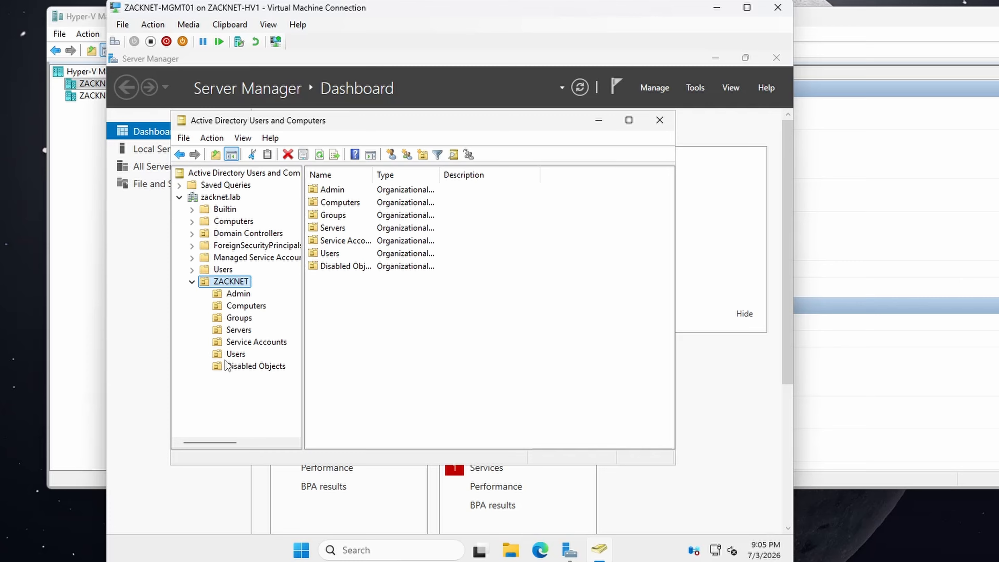
Step: Create a protected organizational unit named Desktops inside the Computers organizational unit under ZACKNET
click(248, 308)
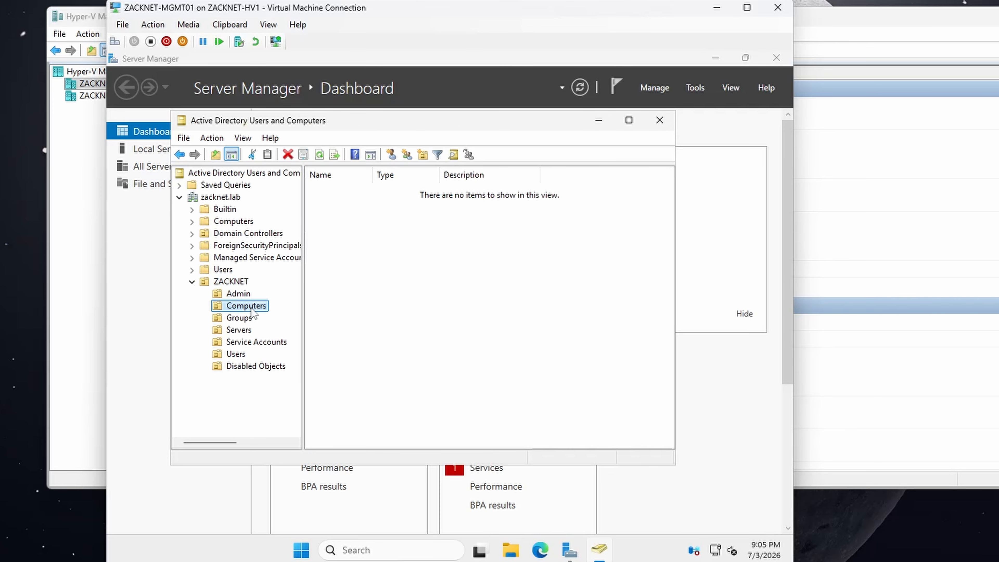
right_click(252, 309)
mouse_move(299, 366)
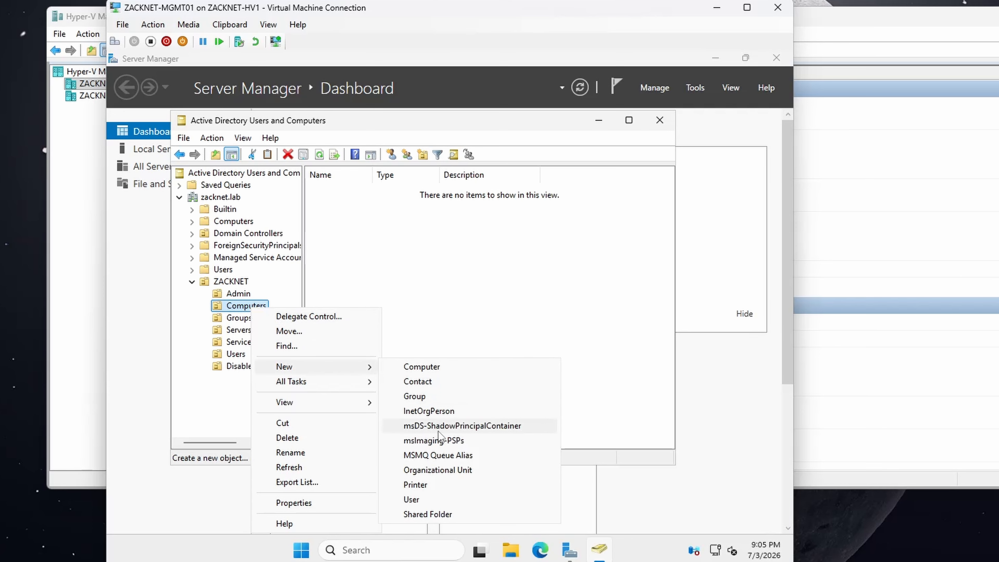
click(436, 470)
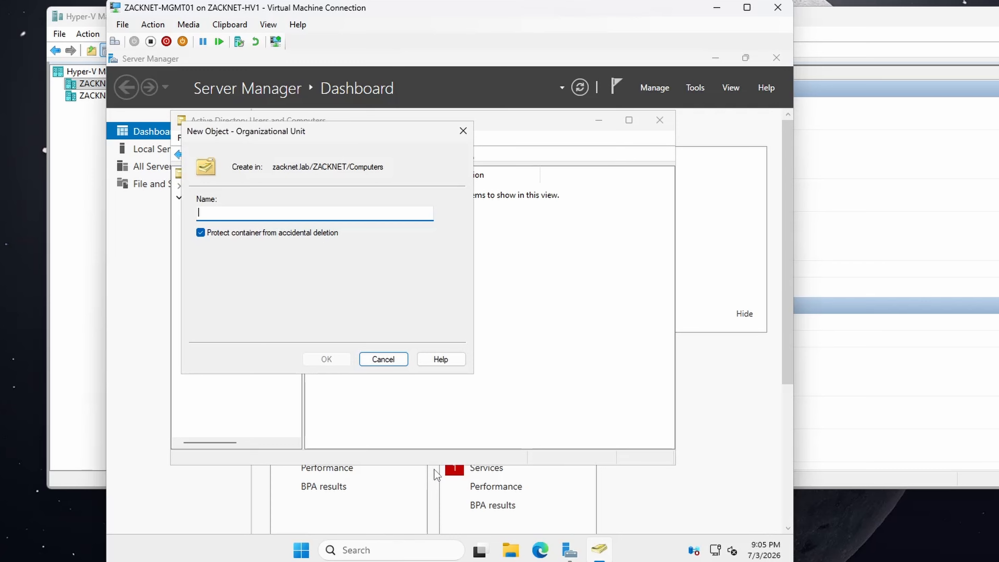
text(Desktops)
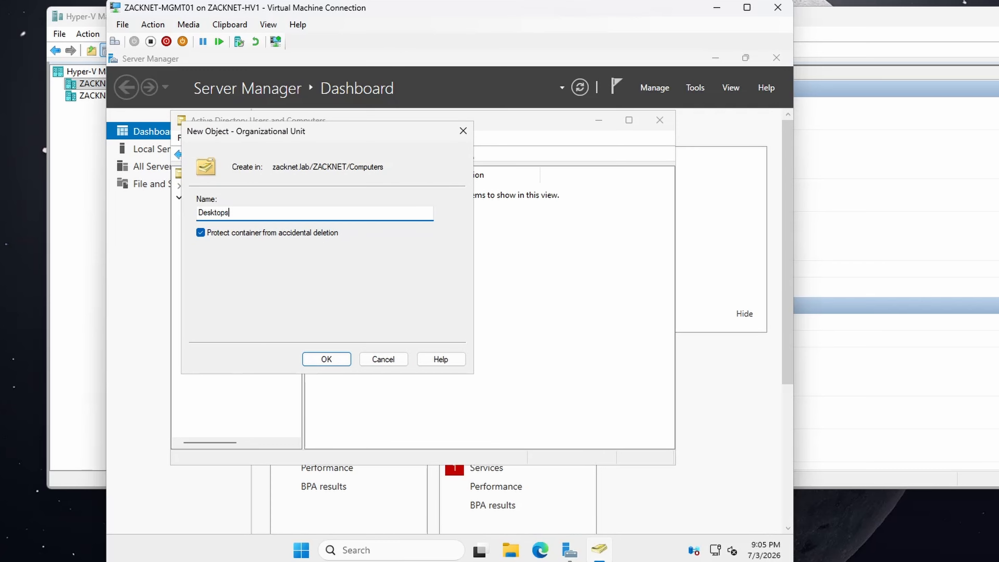
click(320, 360)
Step: Create a protected organizational unit named Laptops inside the Computers organizational unit under ZACKNET
click(246, 305)
right_click(241, 308)
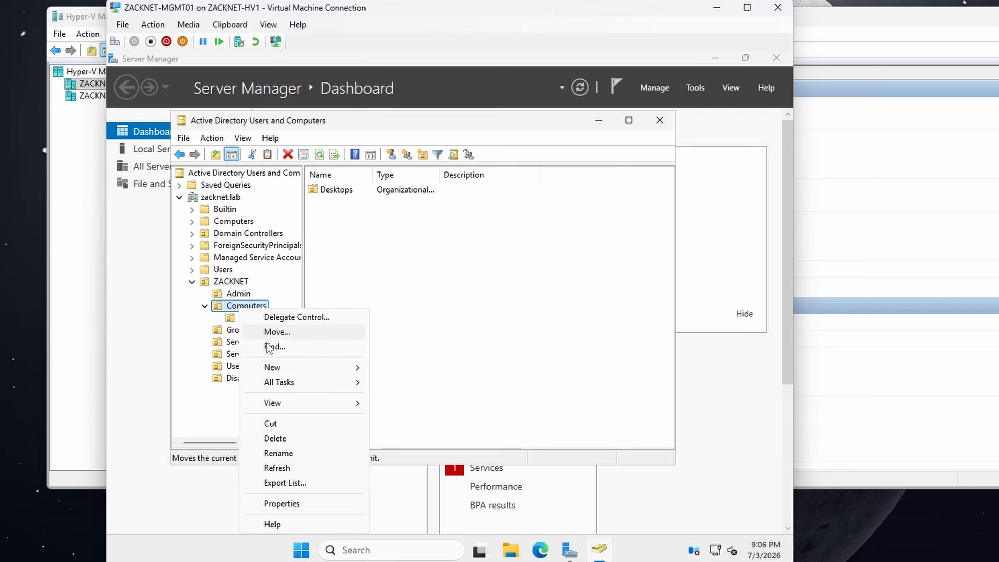
mouse_move(280, 367)
click(411, 468)
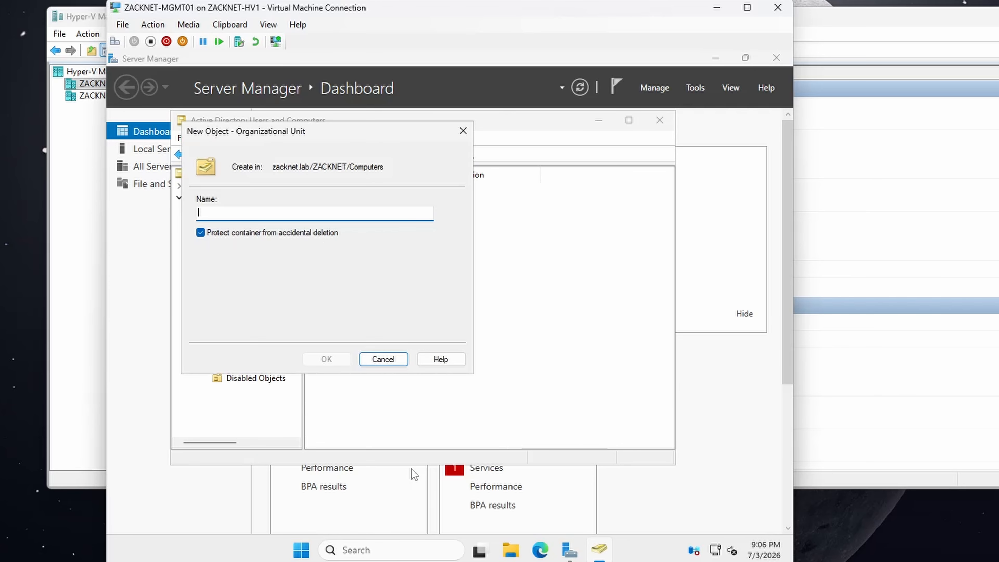
text(Laptops)
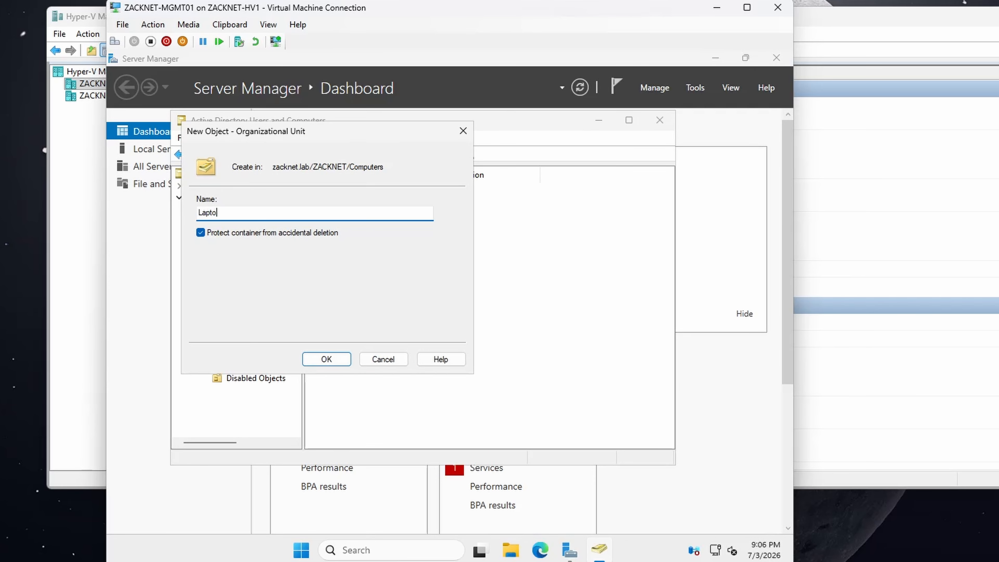
click(338, 364)
Step: Create a protected organizational unit named Workstations inside the Computers organizational unit under ZACKNET
right_click(243, 309)
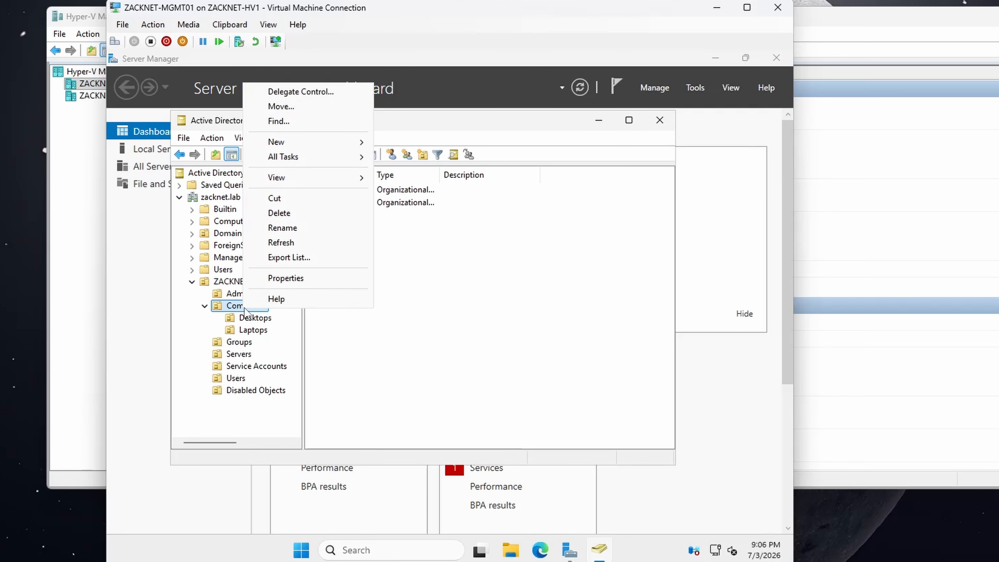
mouse_move(296, 145)
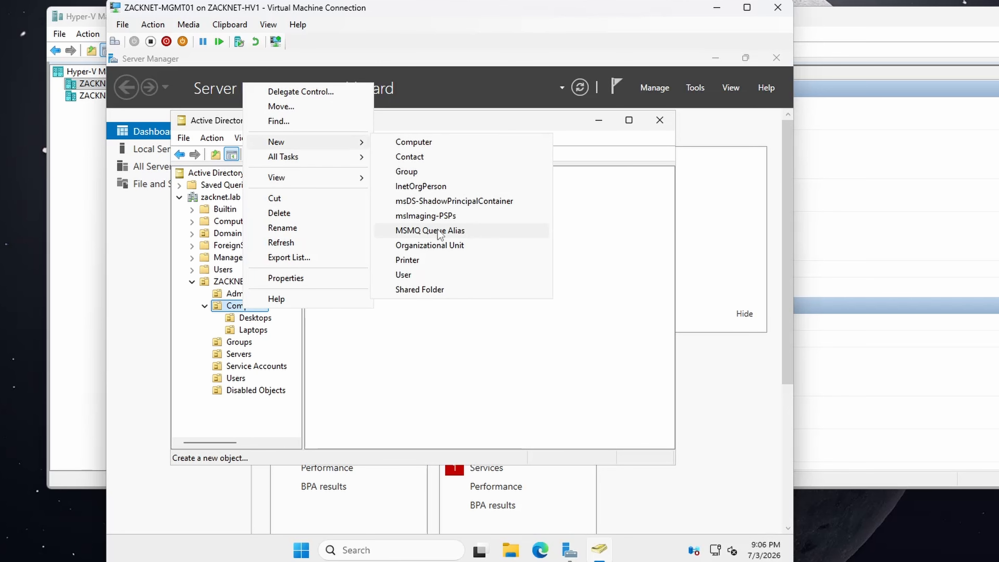
click(433, 241)
text(Workstations)
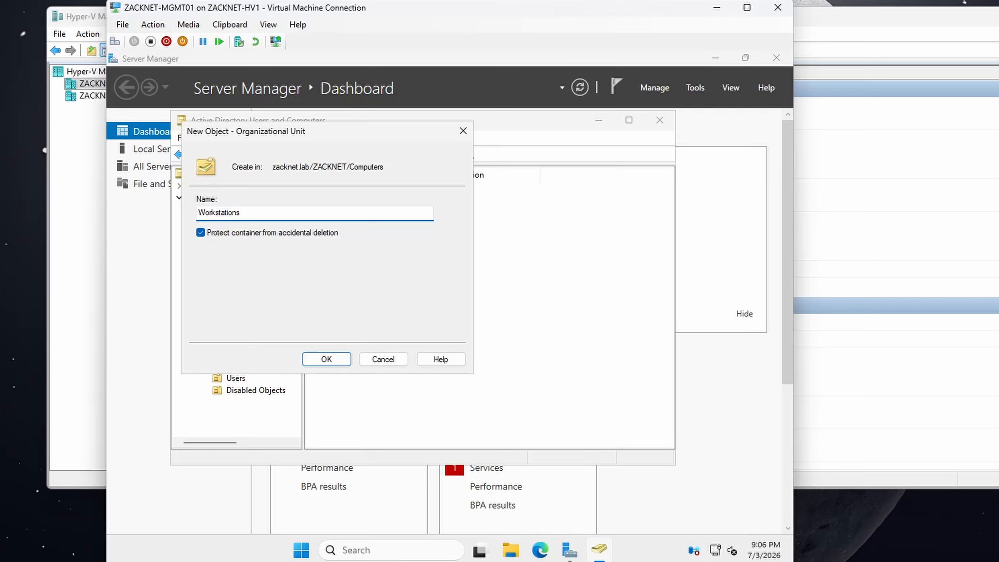
click(325, 357)
Step: Create a protected organizational unit named Virtual Machines inside the Computers organizational unit under ZACKNET
click(240, 310)
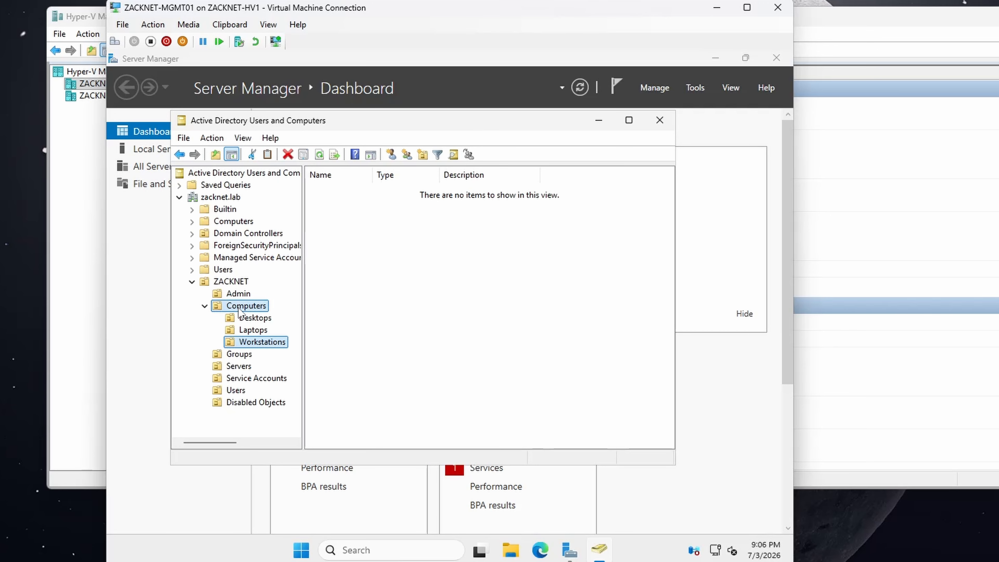
right_click(238, 303)
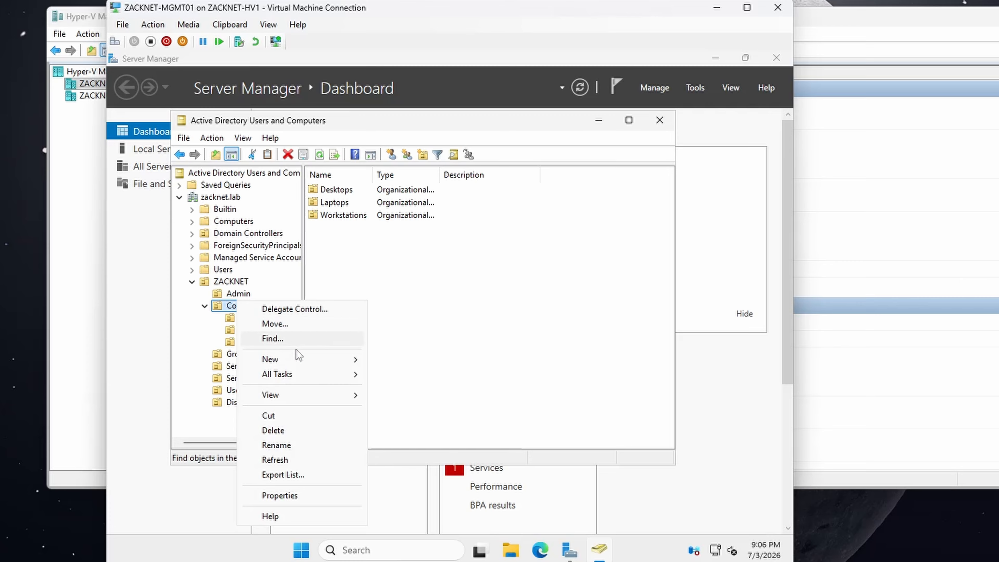
mouse_move(302, 364)
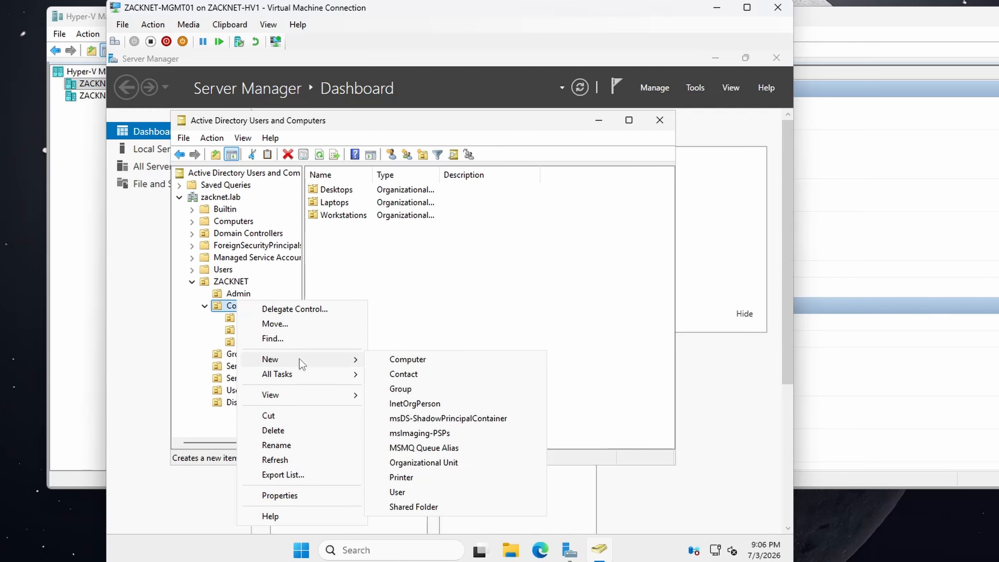
click(417, 462)
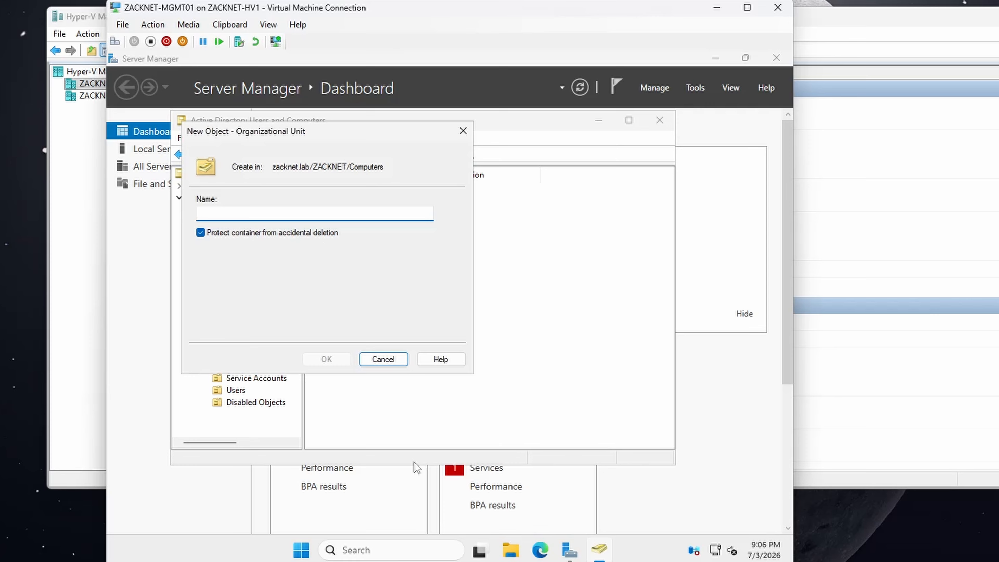
text(Virtual Machines)
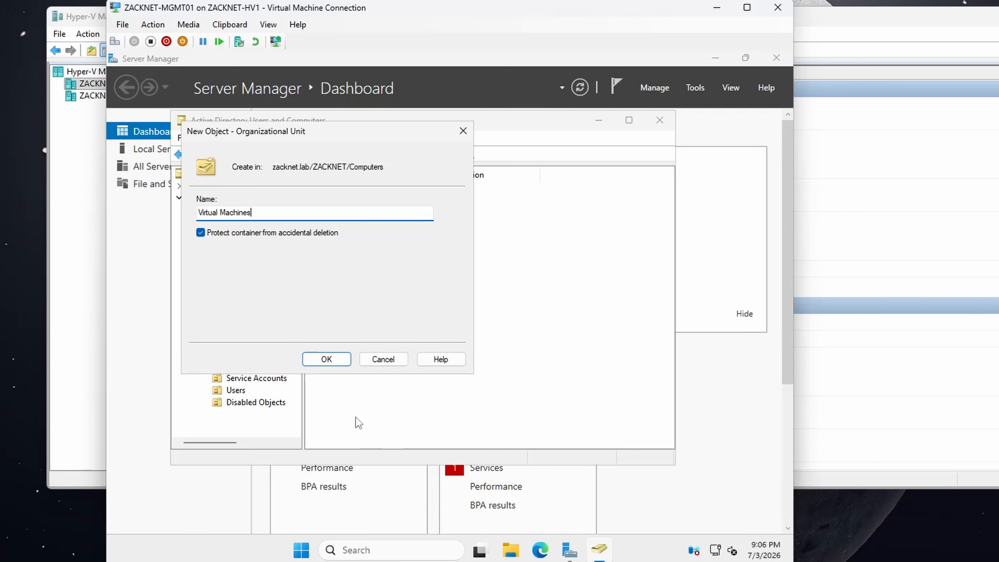
click(326, 359)
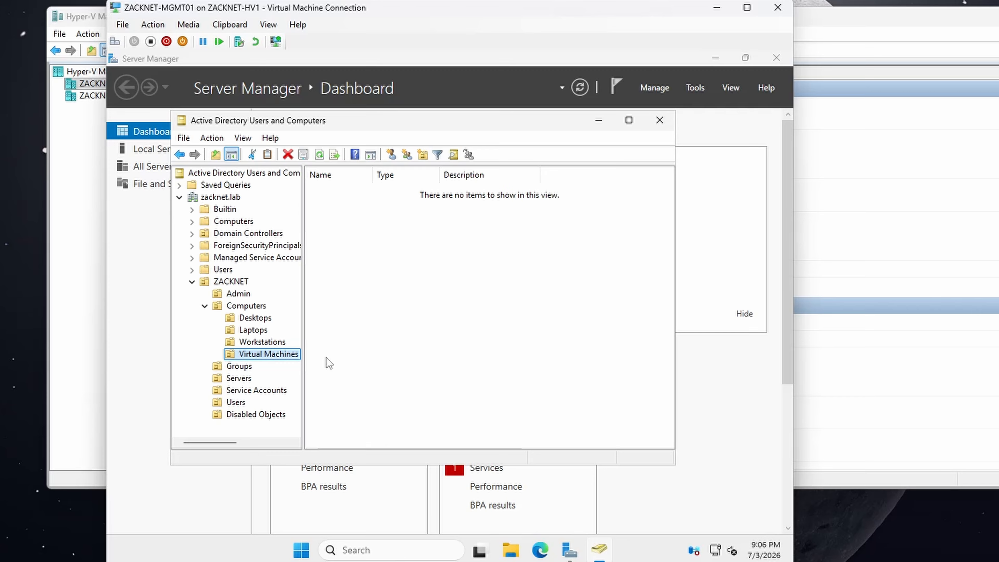
Step: Create a protected organizational unit named Domain Controllers inside the Servers organizational unit under ZACKNET
right_click(245, 378)
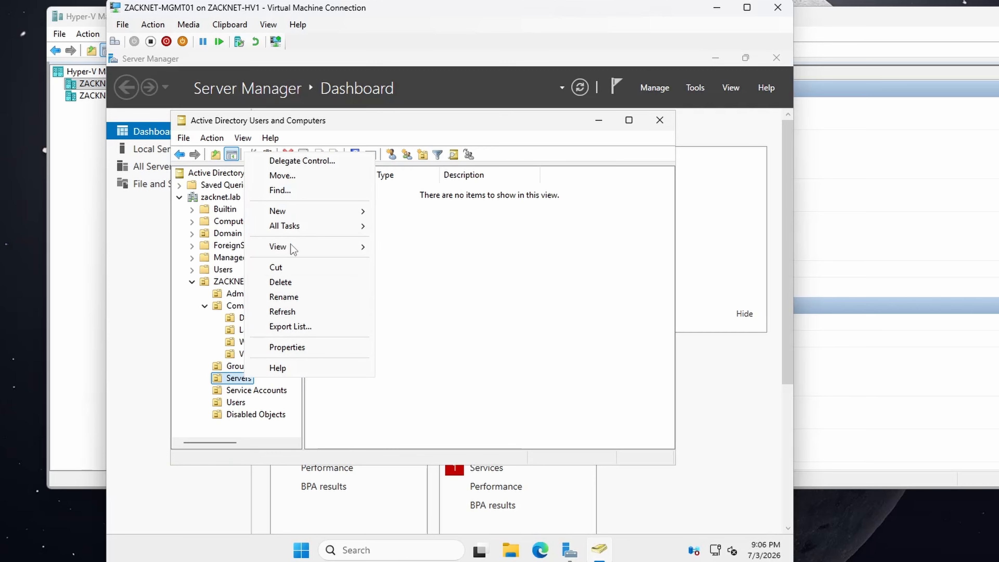
mouse_move(295, 215)
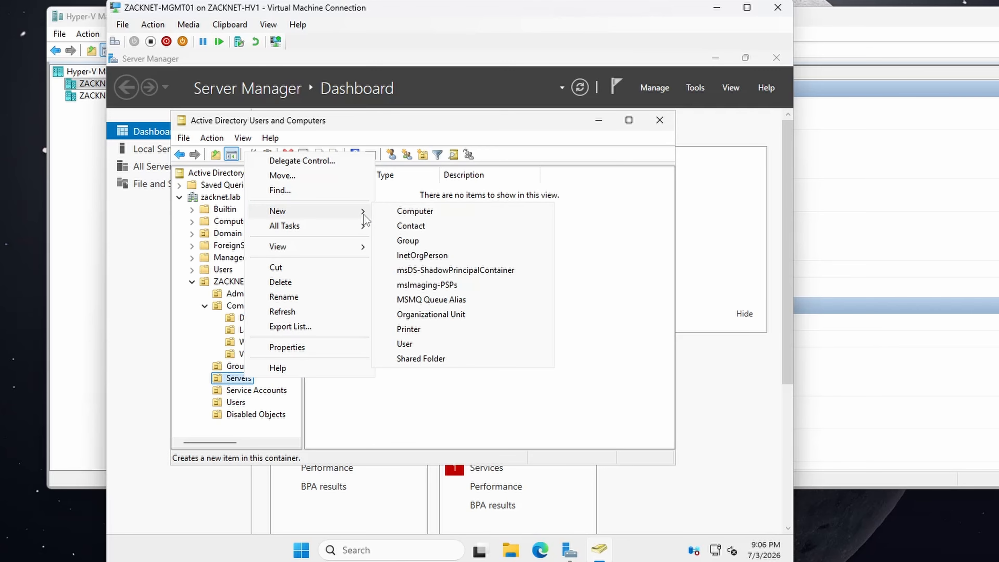
click(421, 314)
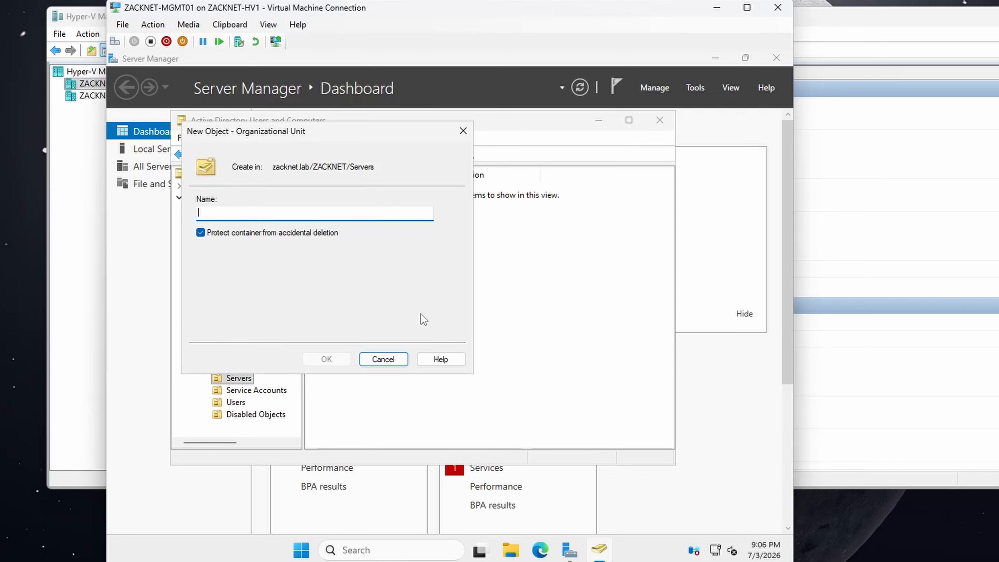
text(Domain C)
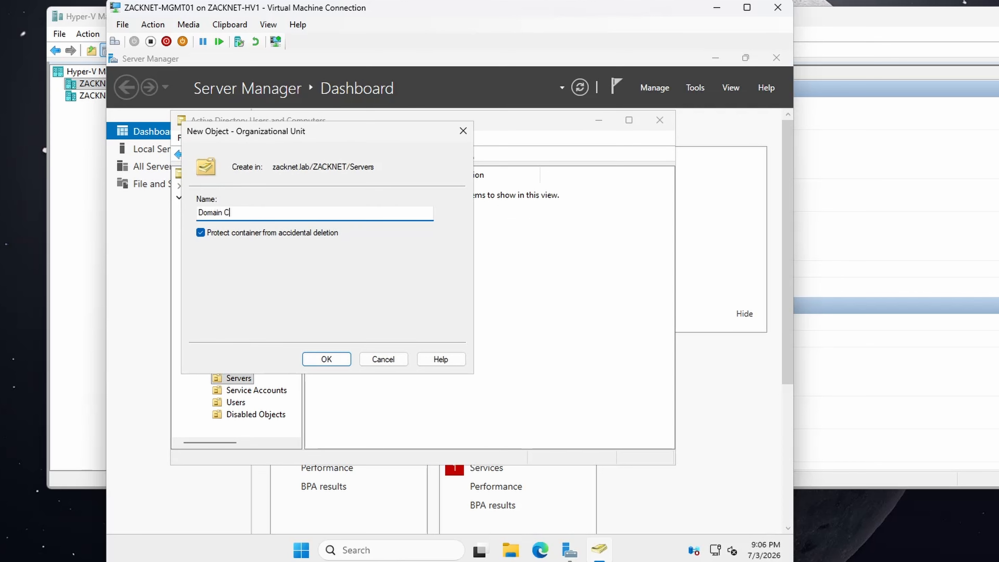
text(ontrollers)
click(324, 359)
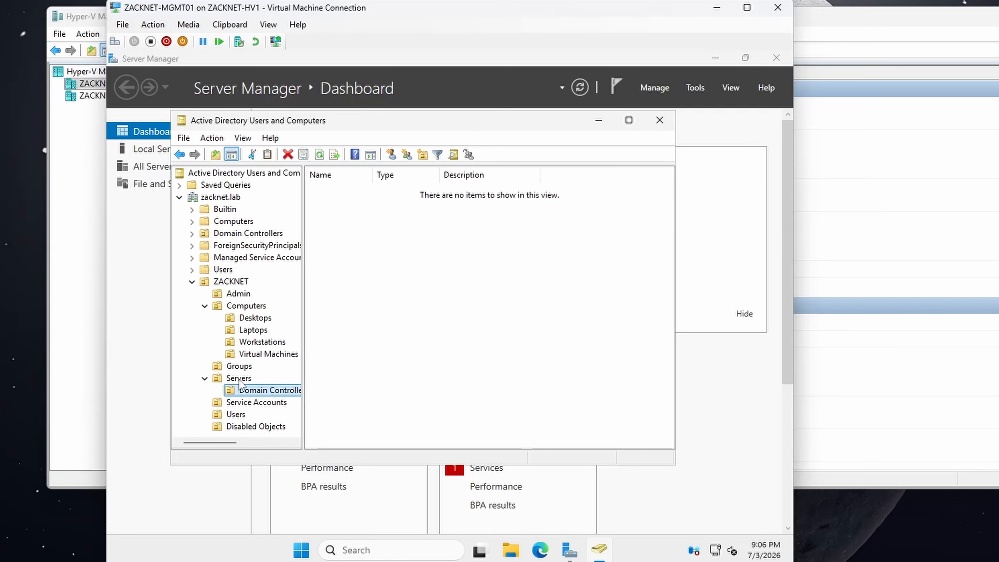
Step: Create a protected organizational unit named File Servers inside the Servers organizational unit under ZACKNET
click(238, 379)
right_click(238, 379)
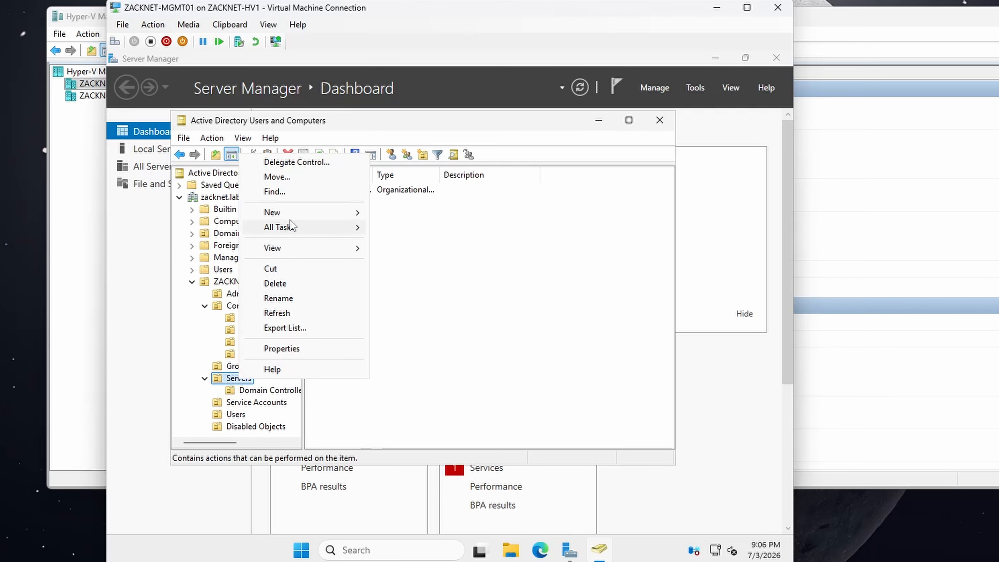
mouse_move(291, 212)
click(413, 313)
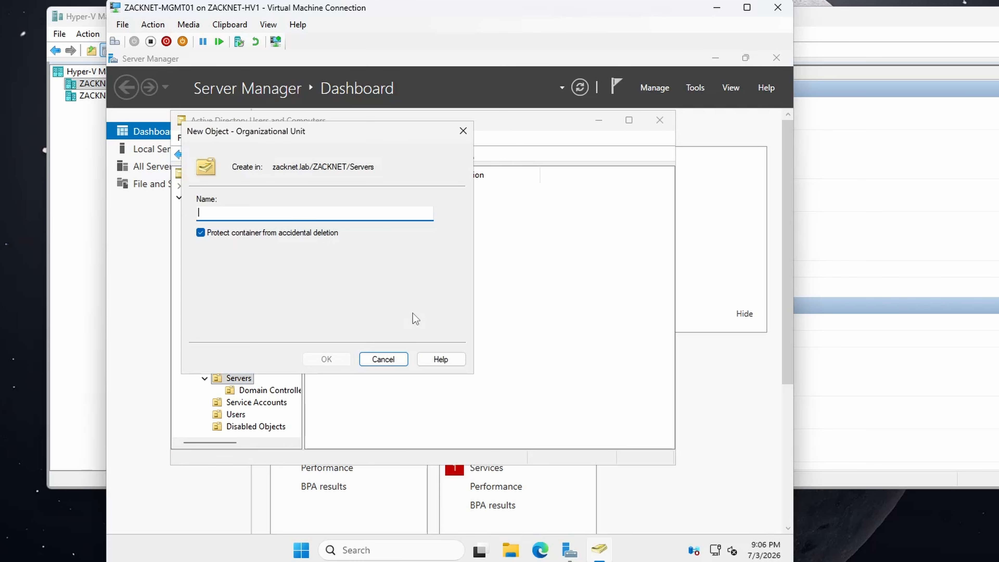
text(File Servers)
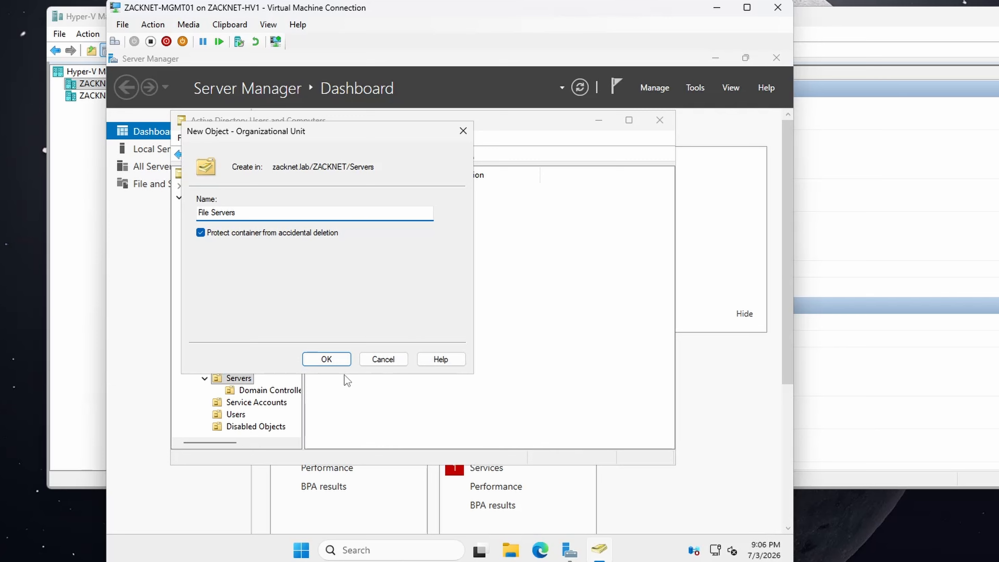
click(326, 359)
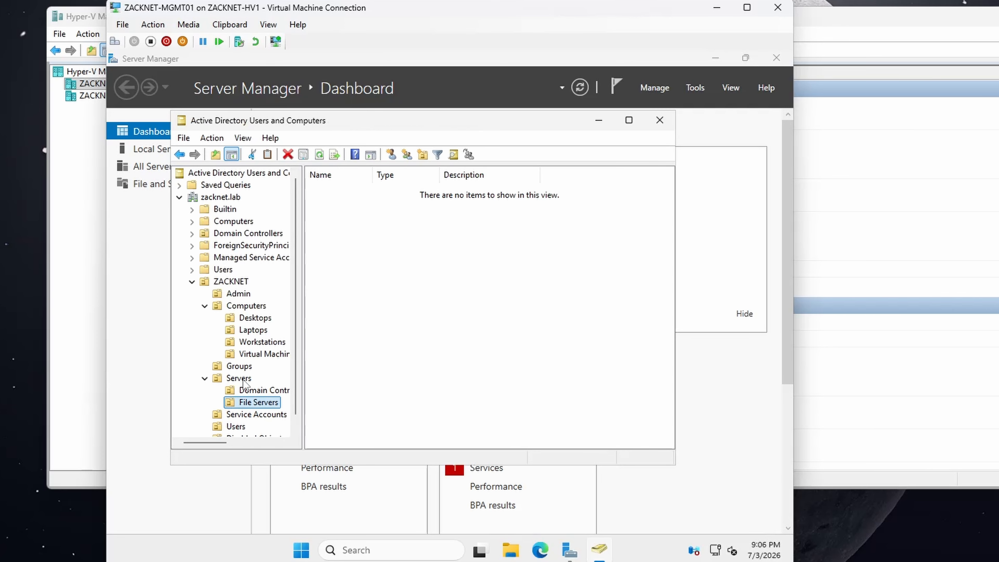
Step: Create a protected organizational unit named SQL Servers inside the Servers organizational unit under ZACKNET
click(238, 378)
right_click(240, 379)
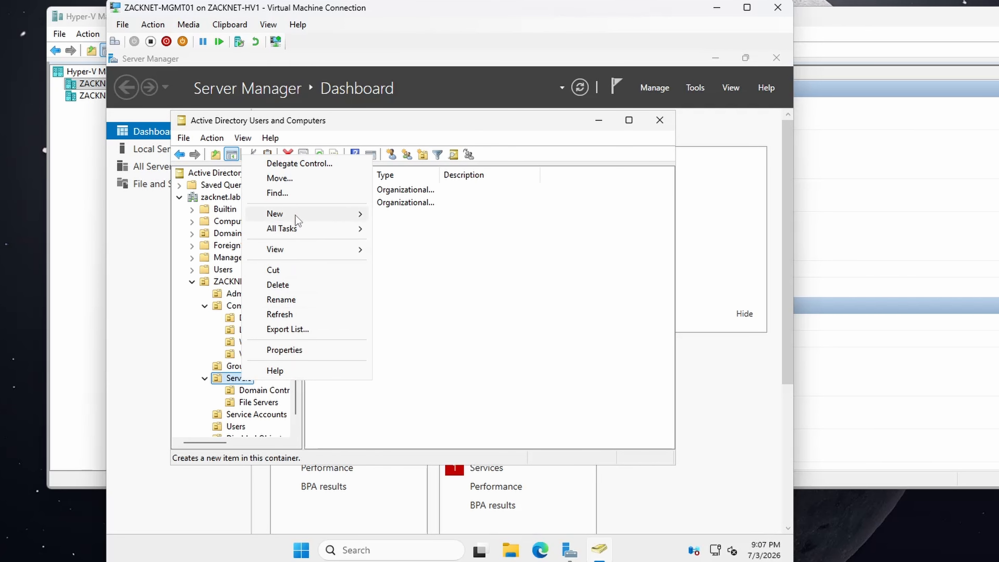
mouse_move(295, 214)
click(401, 318)
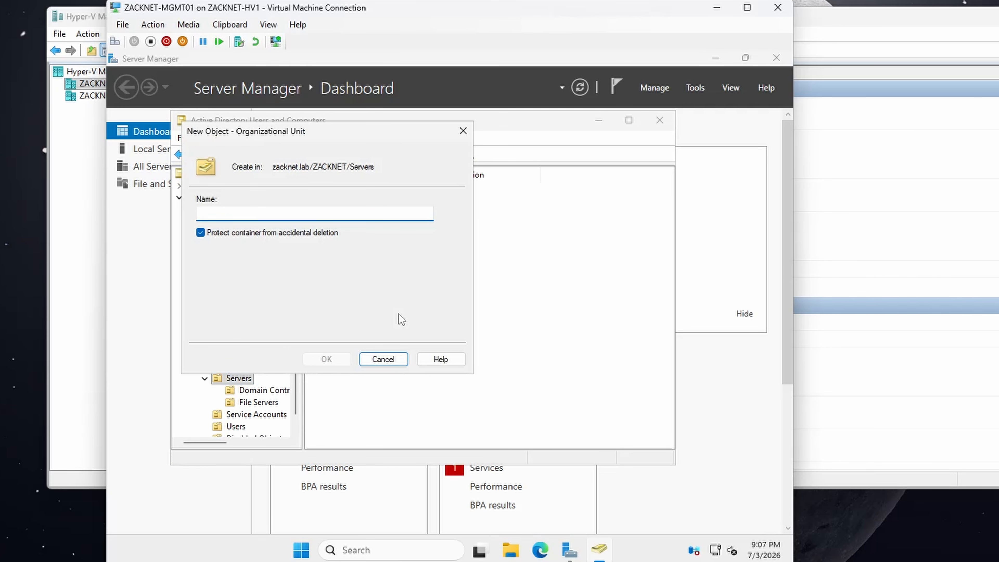
text(SQL Servers)
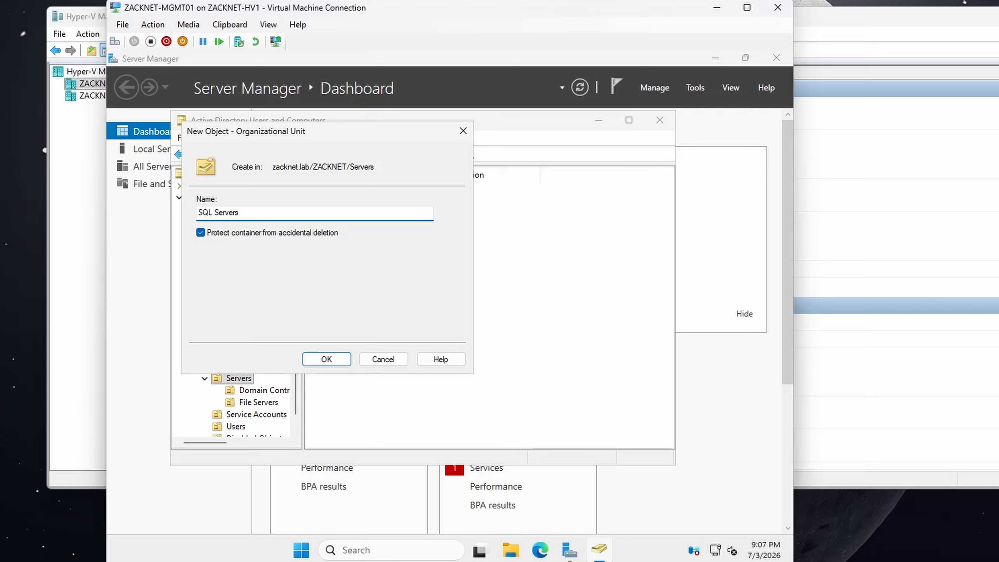
click(327, 358)
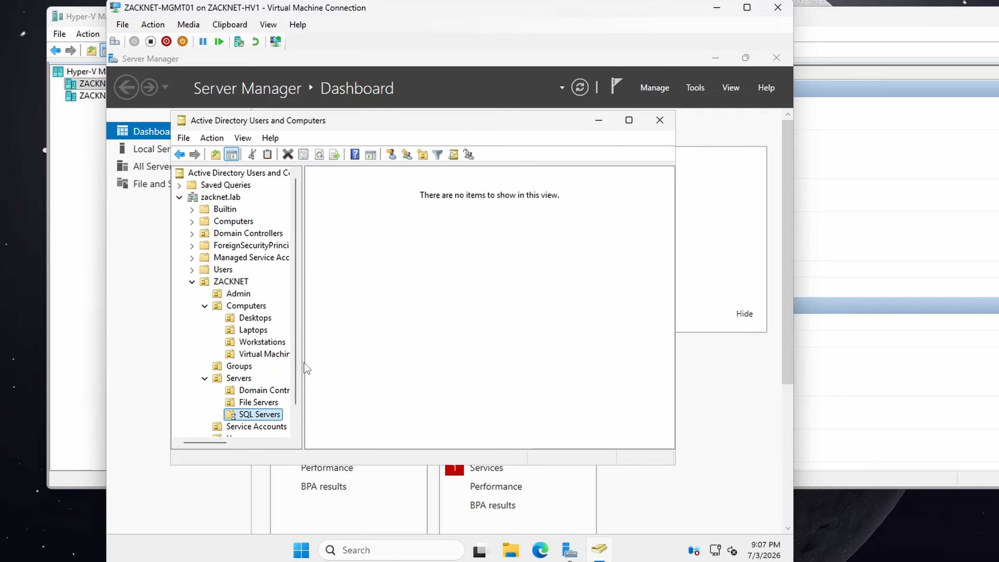
Step: Create a protected organizational unit named PKI inside the Servers organizational unit under ZACKNET
click(239, 378)
right_click(240, 379)
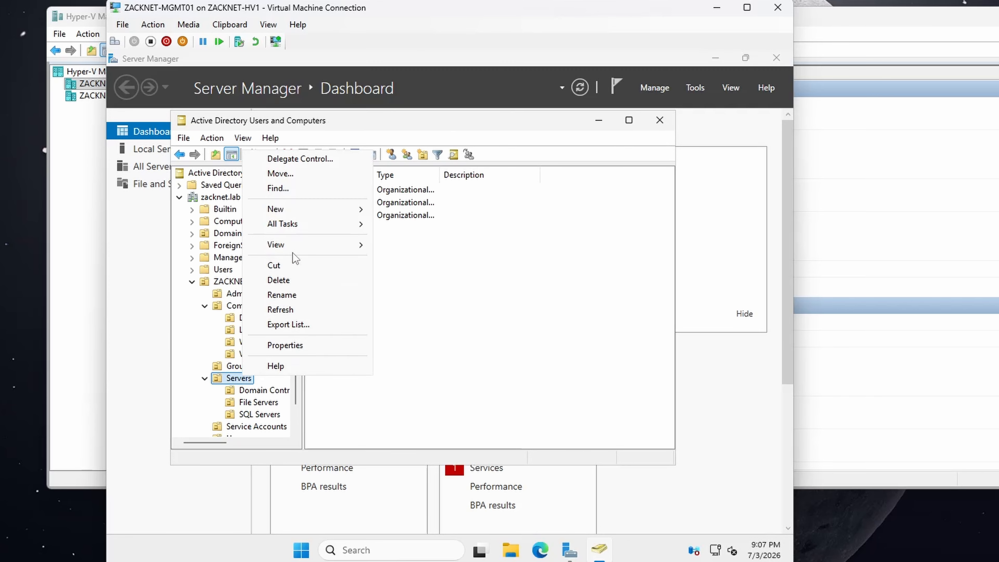
mouse_move(306, 216)
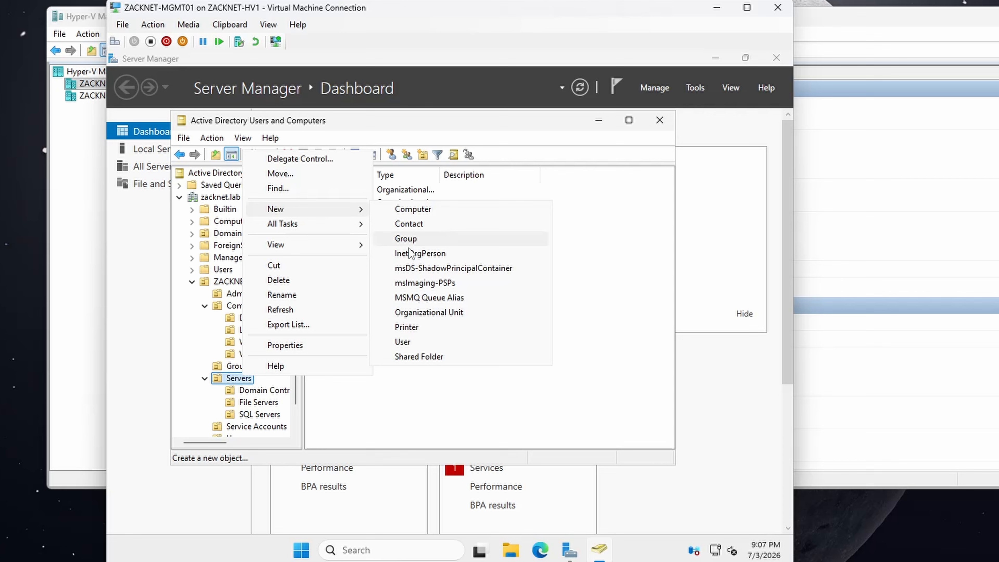
click(407, 313)
text(PKI)
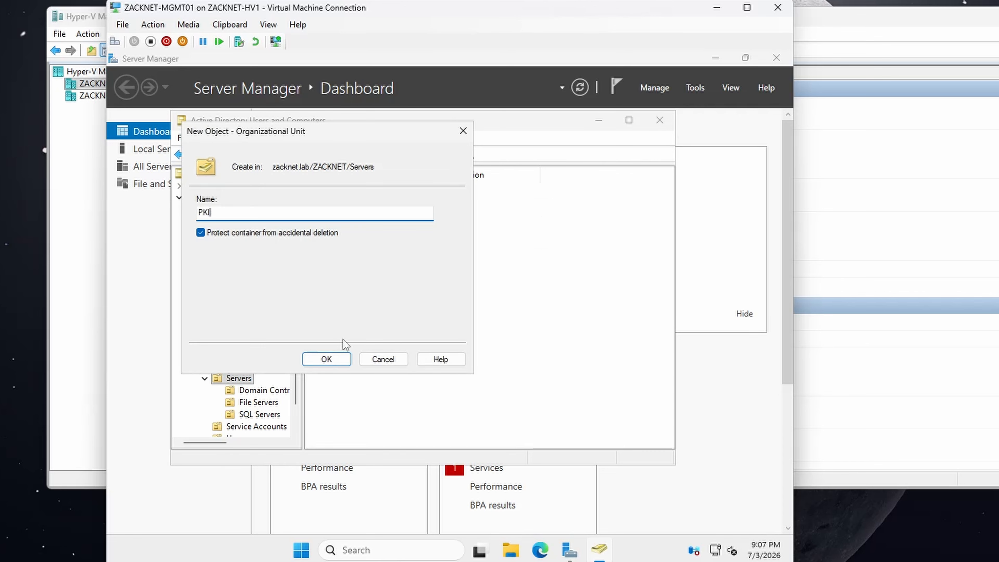
click(327, 359)
Step: Create a protected organizational unit named Web Servers inside the Servers organizational unit under ZACKNET
click(244, 379)
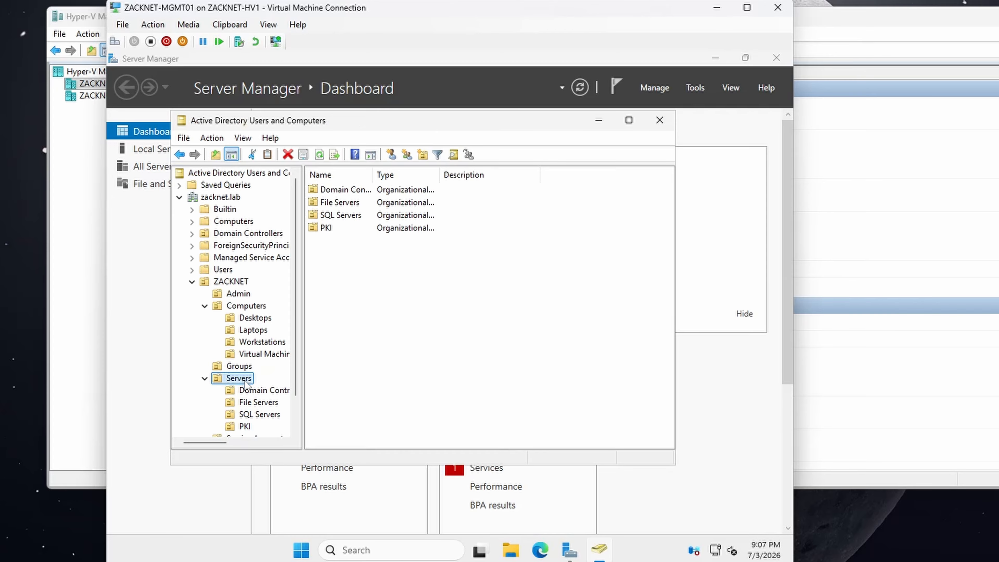
right_click(244, 380)
mouse_move(305, 218)
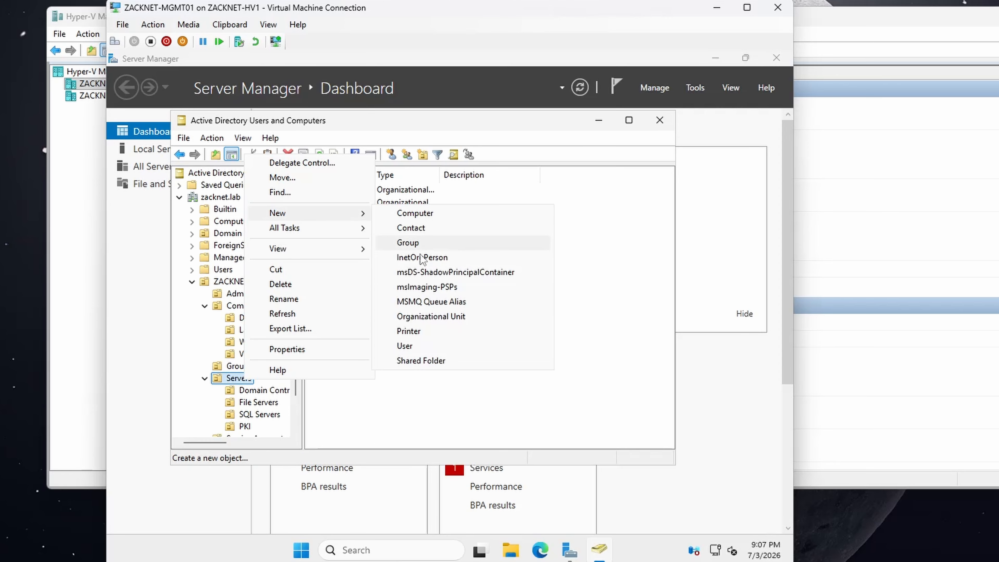
click(420, 314)
text(Web Servers)
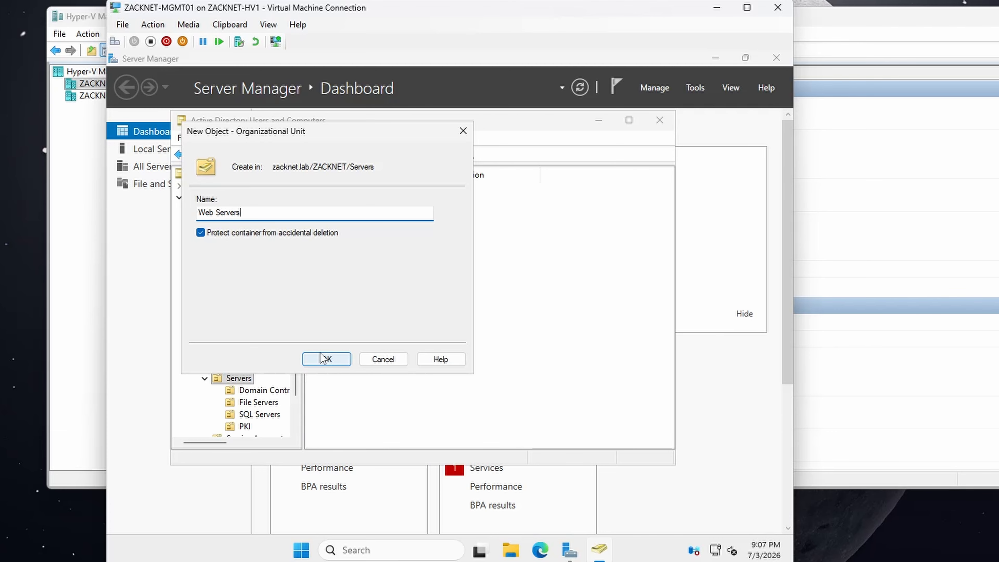
click(305, 358)
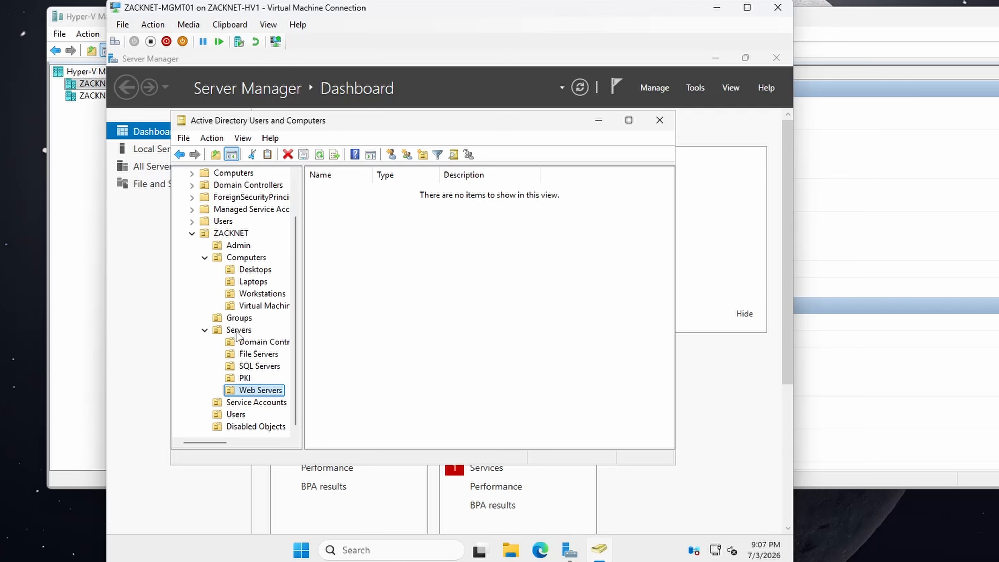
Step: Create a protected organizational unit named Monitoring inside the Servers organizational unit under ZACKNET
click(237, 331)
right_click(237, 330)
mouse_move(363, 173)
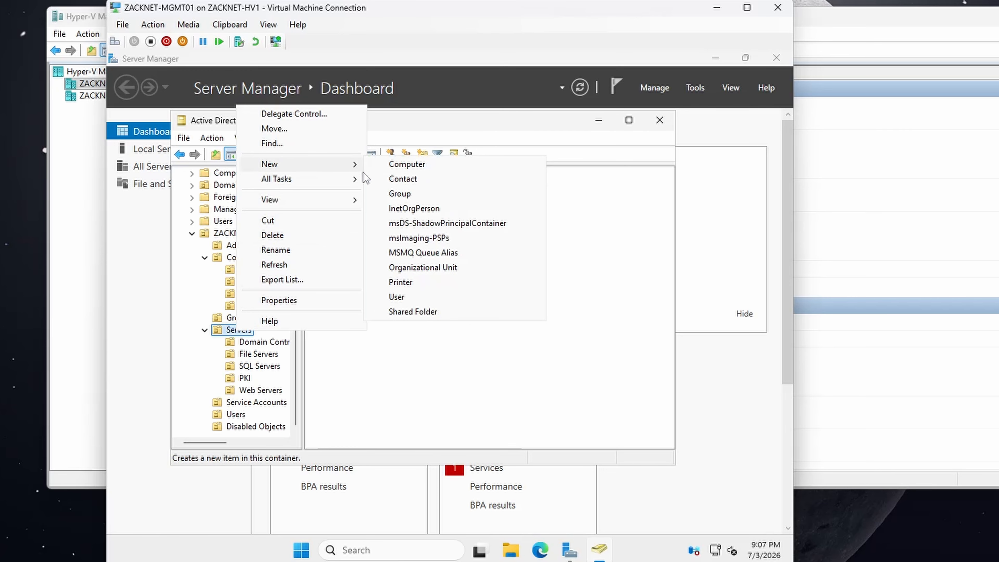
click(408, 267)
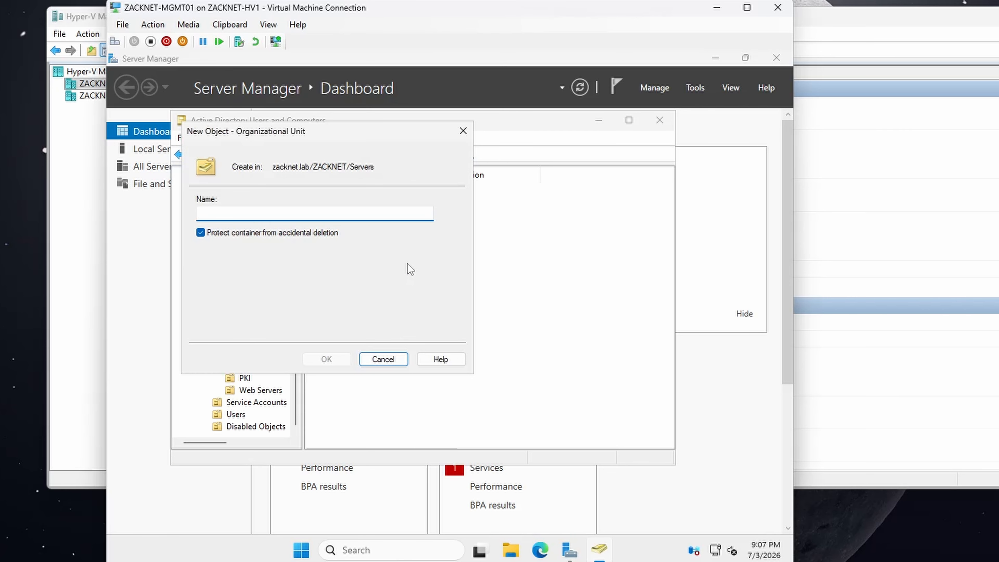
text(Monitoring)
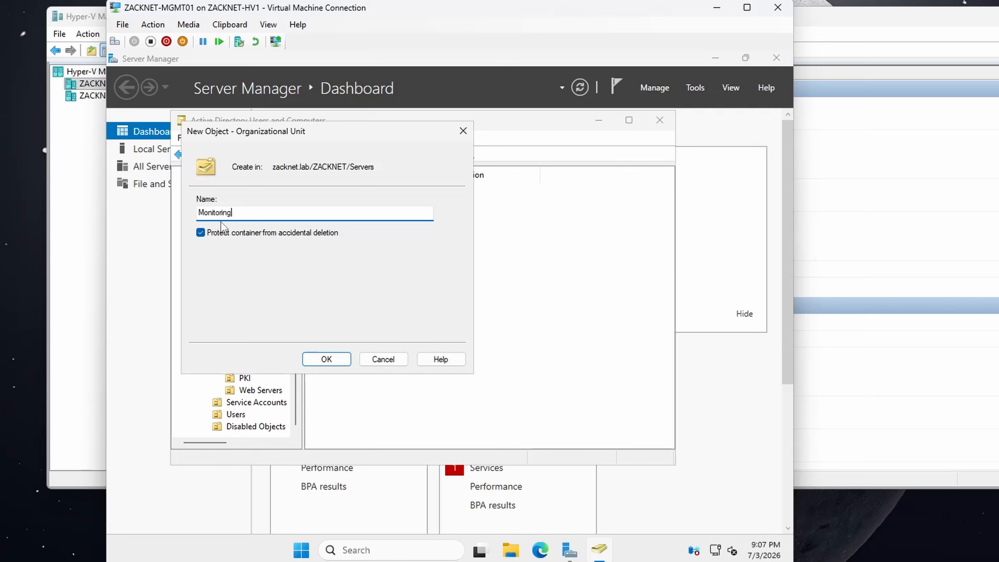
click(311, 359)
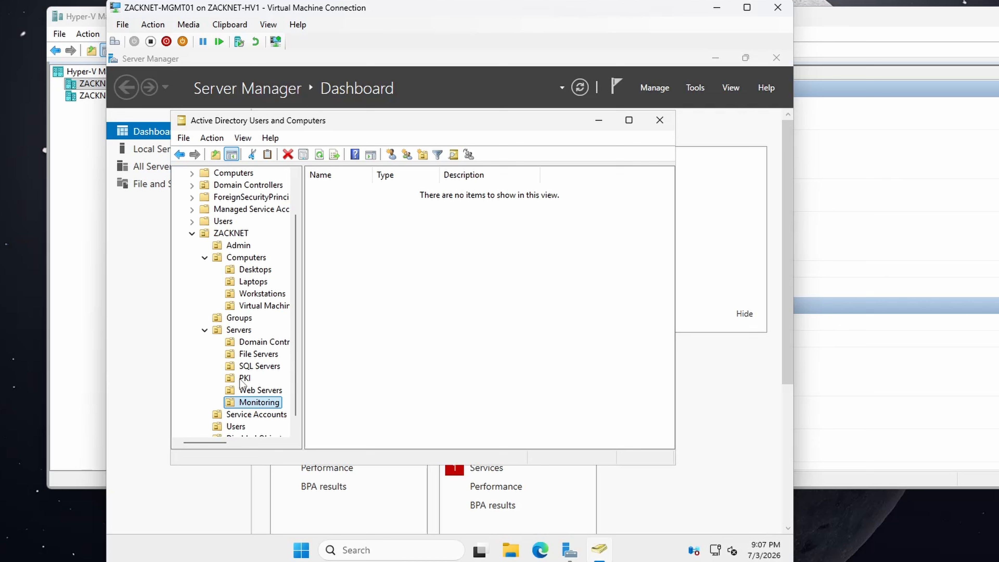
Step: Create a protected organizational unit named Executives inside the Users organizational unit under ZACKNET
scroll(237, 354, down, 1)
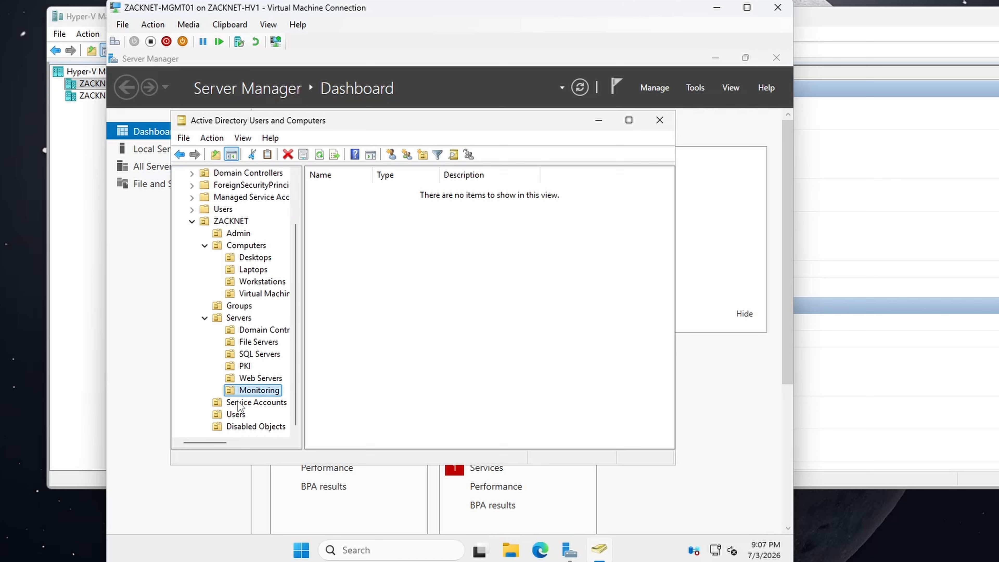
click(239, 417)
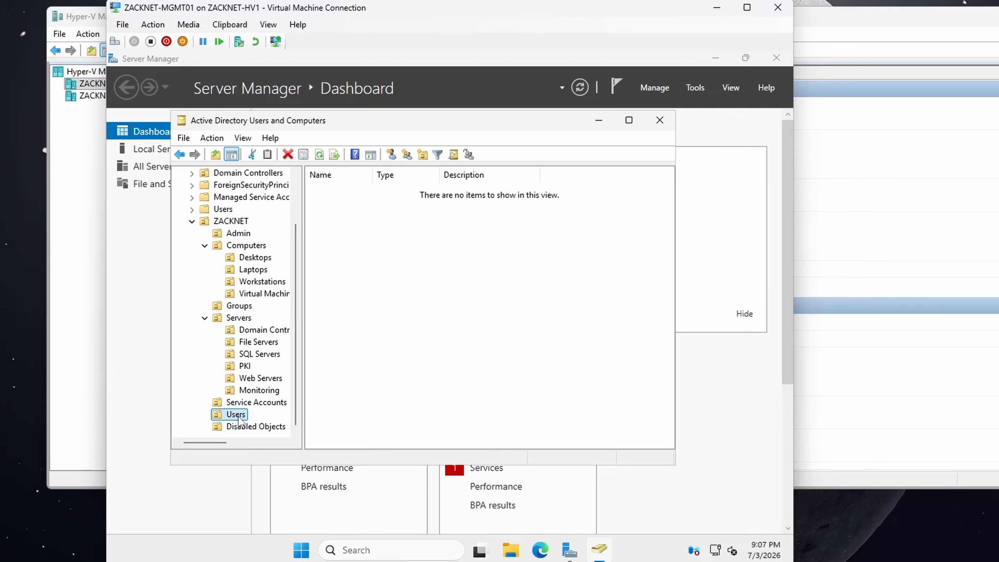
right_click(238, 416)
mouse_move(292, 261)
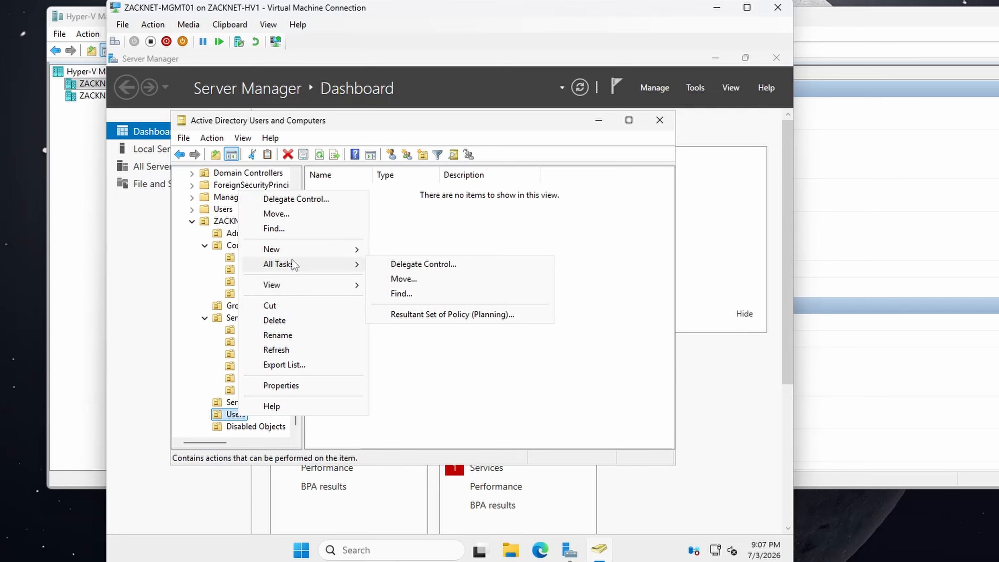
click(412, 349)
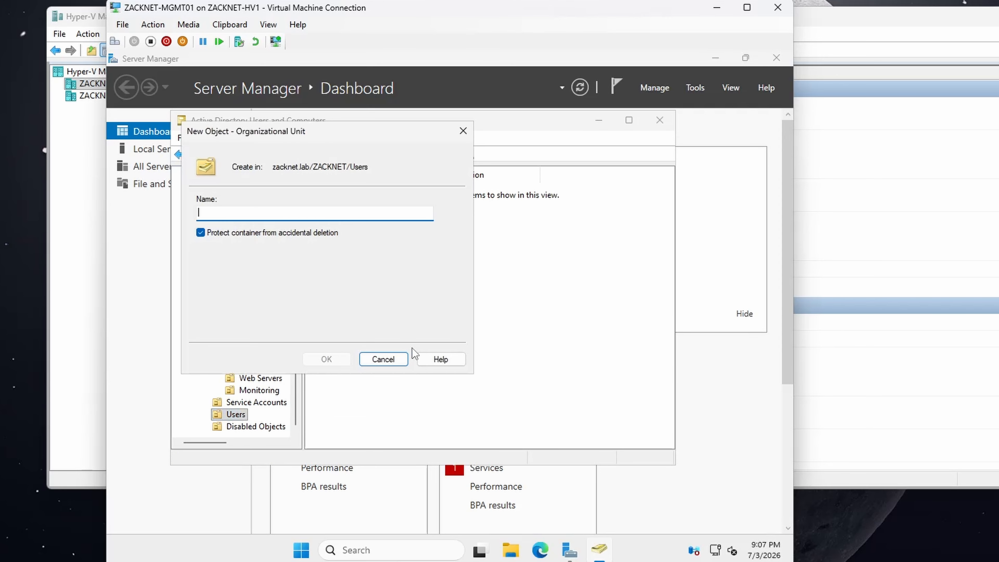
text(Executives)
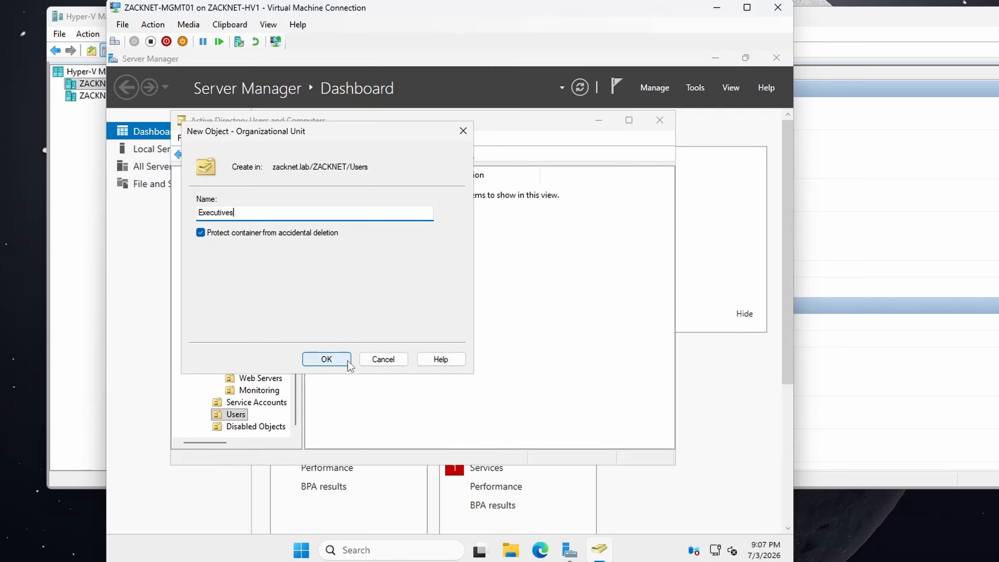
click(326, 359)
Step: Create a protected organizational unit named Engineering inside the Users organizational unit under ZACKNET
click(256, 426)
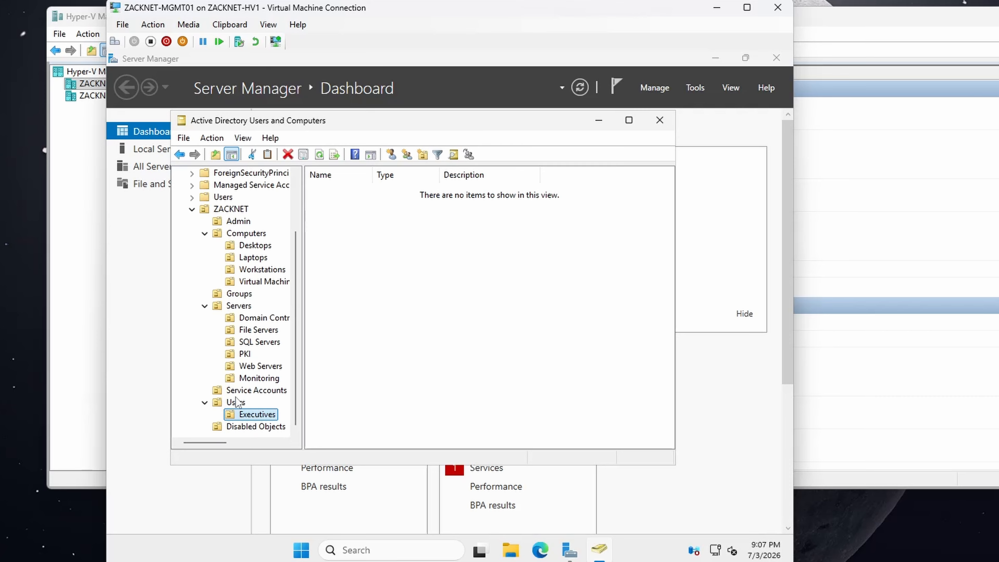
click(232, 402)
right_click(231, 401)
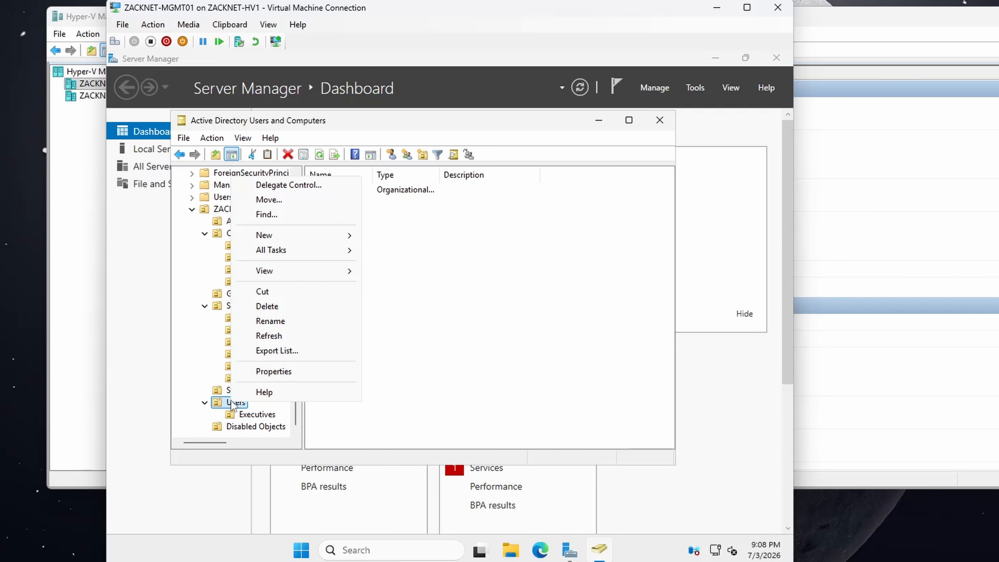
mouse_move(284, 239)
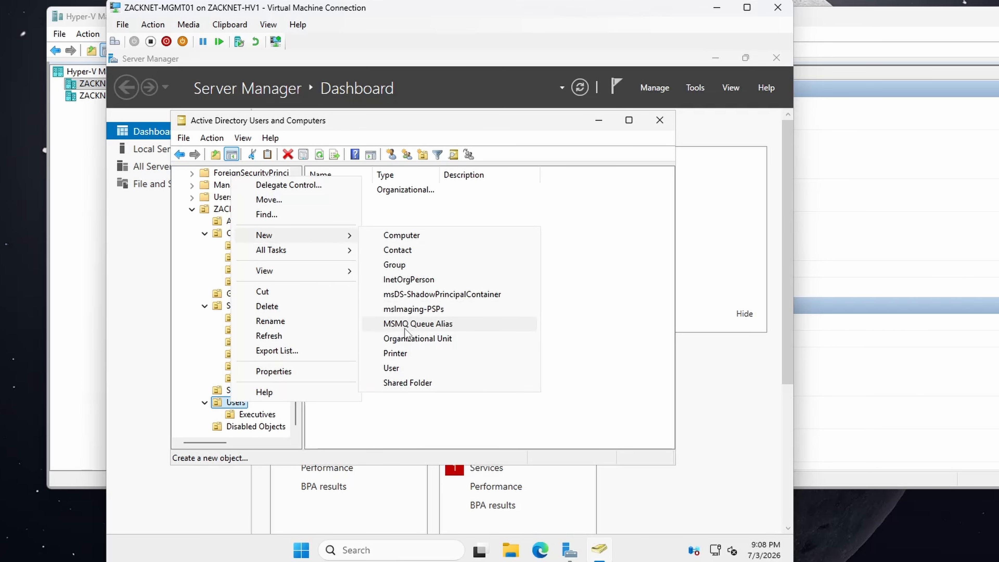
click(403, 337)
text(Engineering)
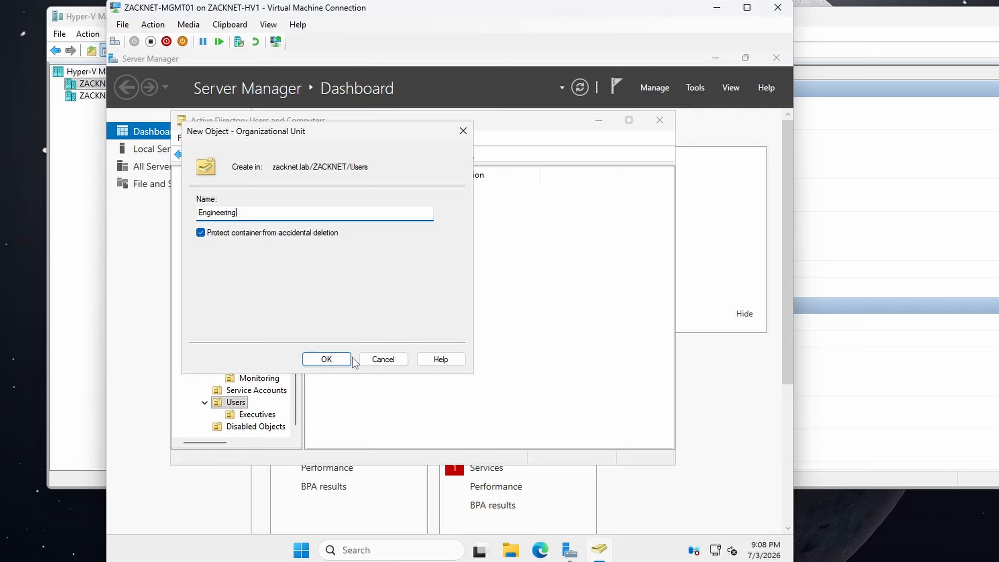
click(326, 358)
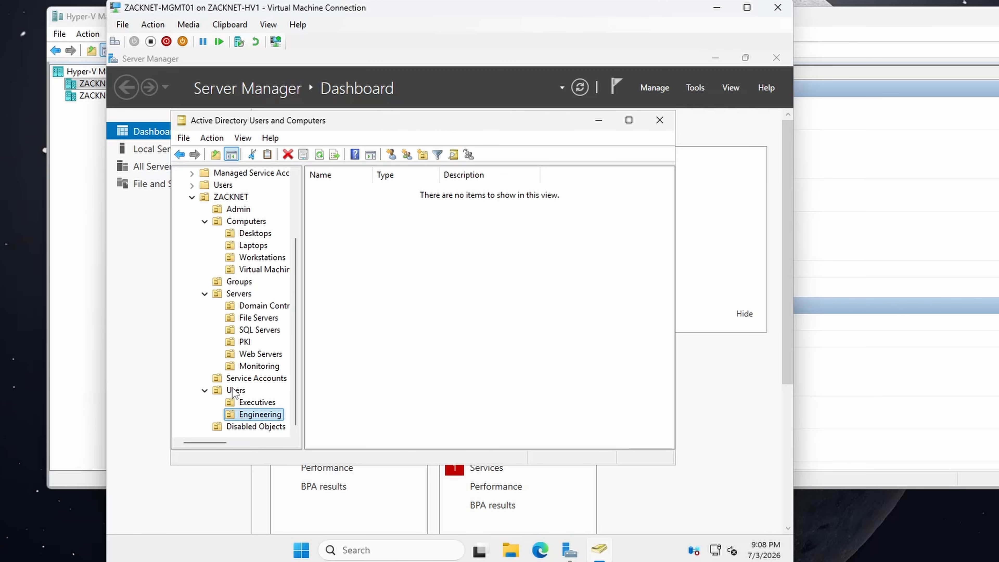
Step: Create a protected organizational unit named Finance inside the Users organizational unit under ZACKNET
click(235, 389)
right_click(235, 390)
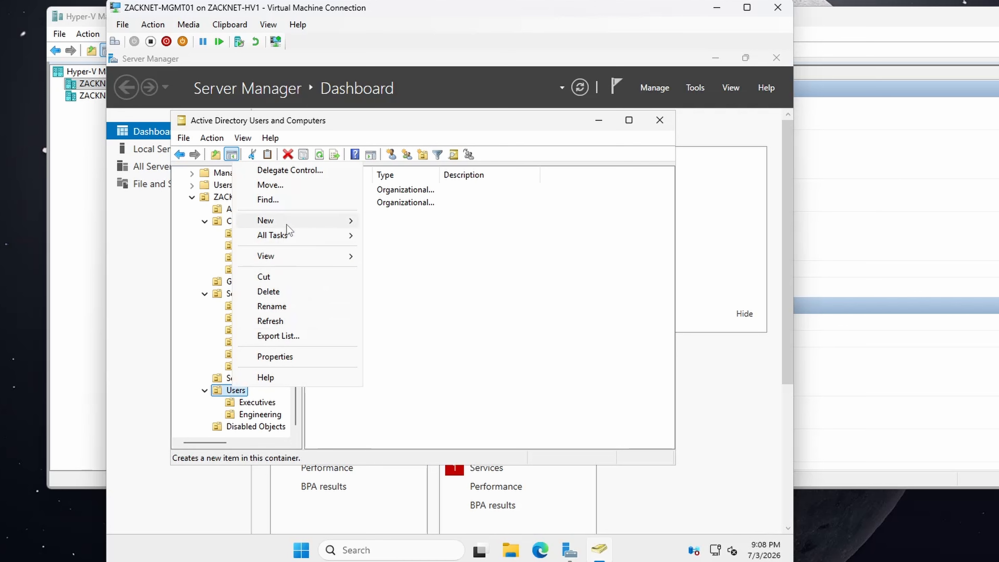
mouse_move(342, 221)
click(424, 324)
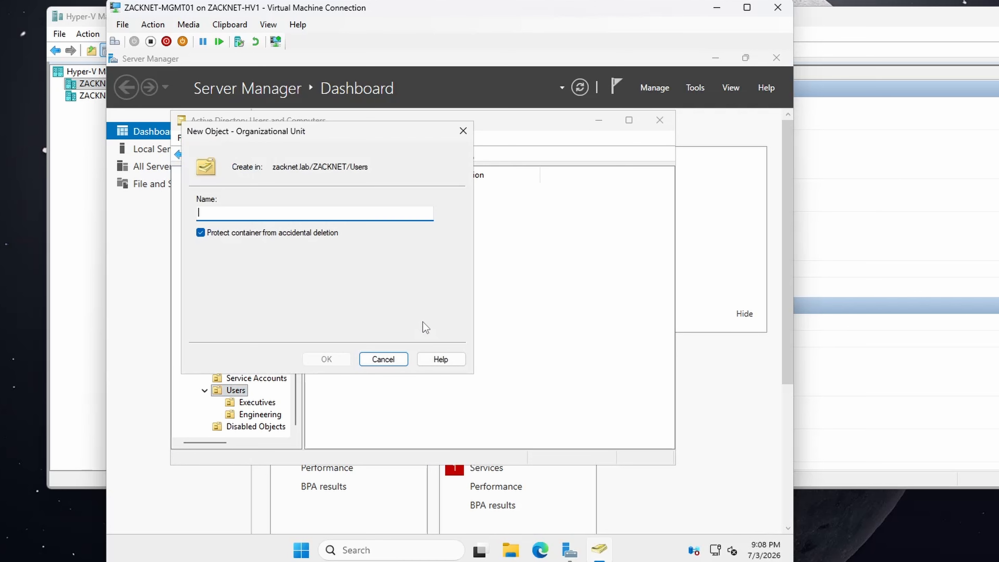
text(Finance)
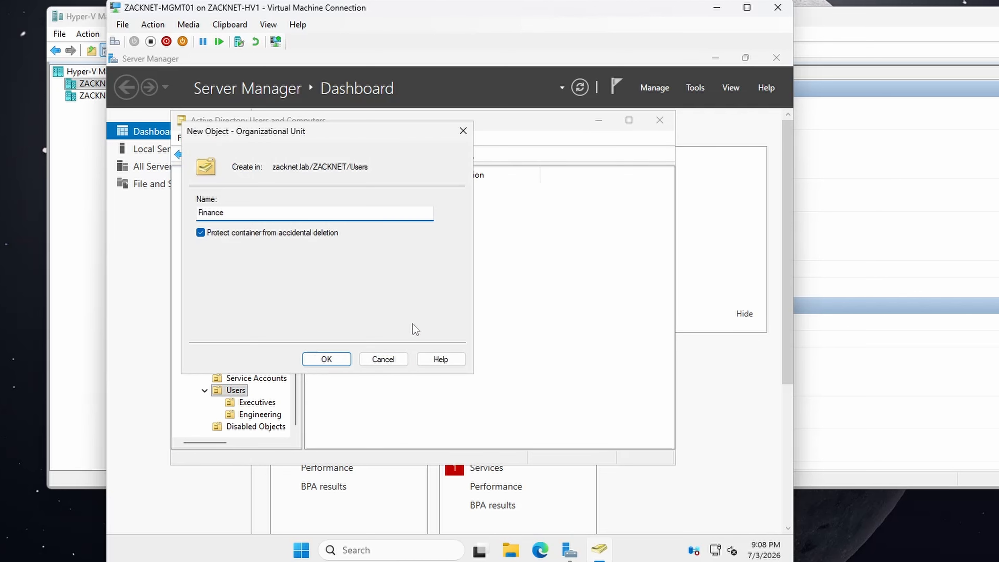
click(326, 358)
Step: Create a protected organizational unit named HR inside the Users organizational unit under ZACKNET
scroll(233, 364, down, 1)
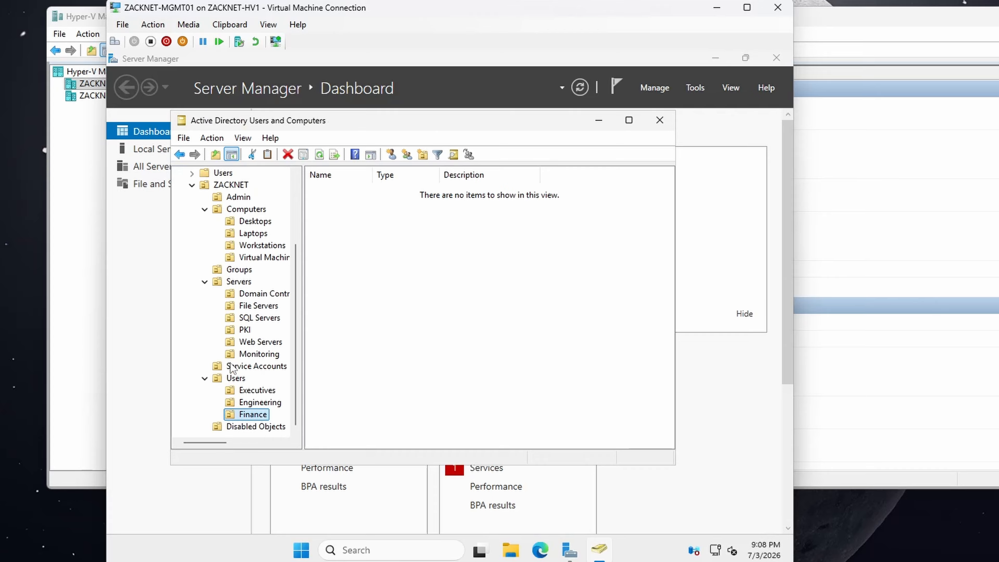
right_click(239, 378)
mouse_move(298, 209)
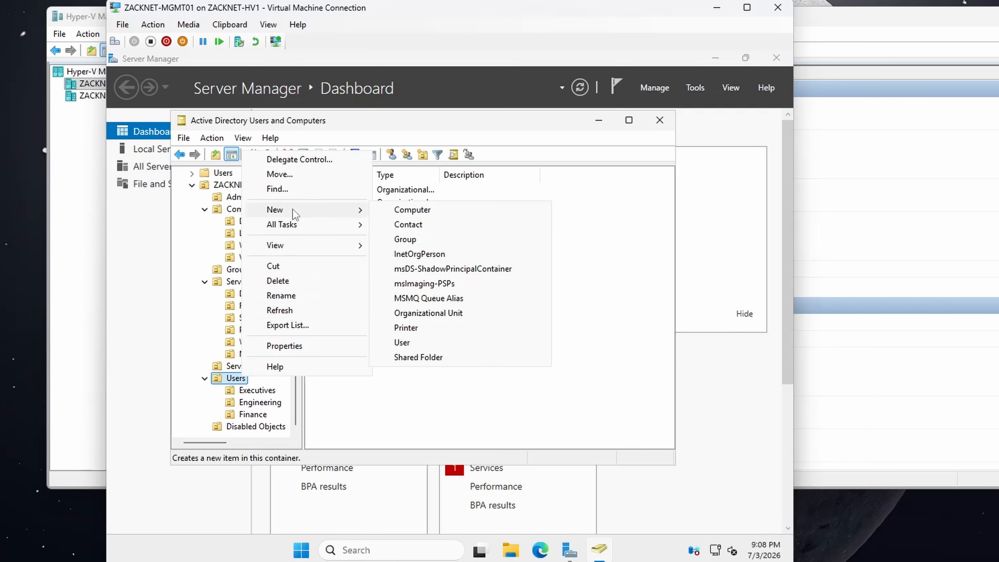
click(423, 314)
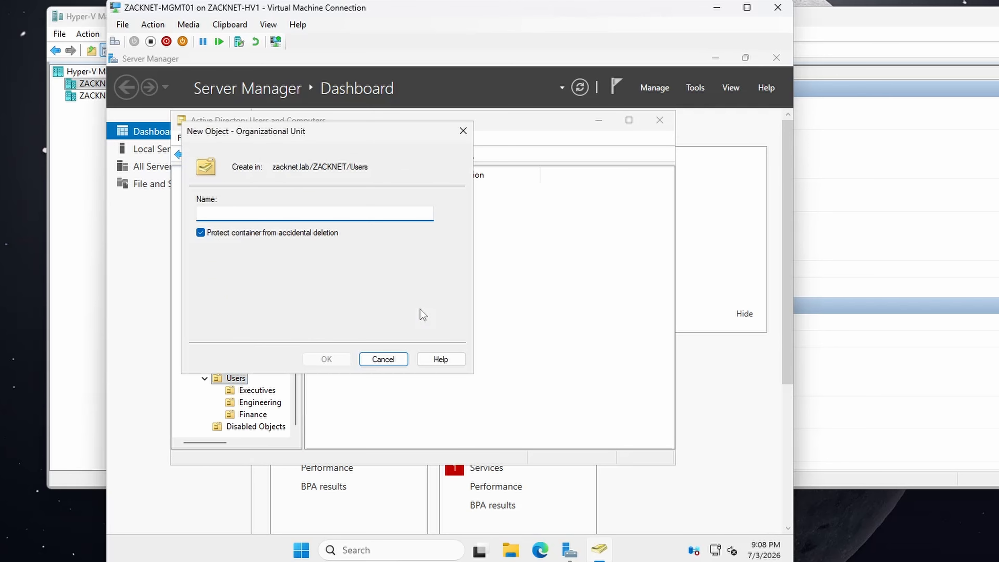
text(HR)
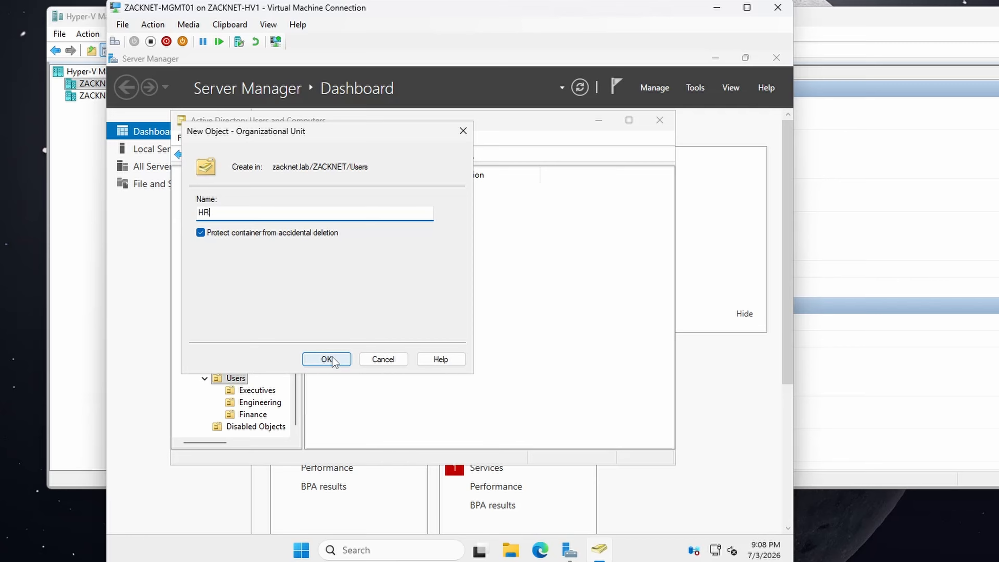
click(327, 359)
Step: Create a protected organizational unit named IT inside the Users organizational unit under ZACKNET
right_click(236, 378)
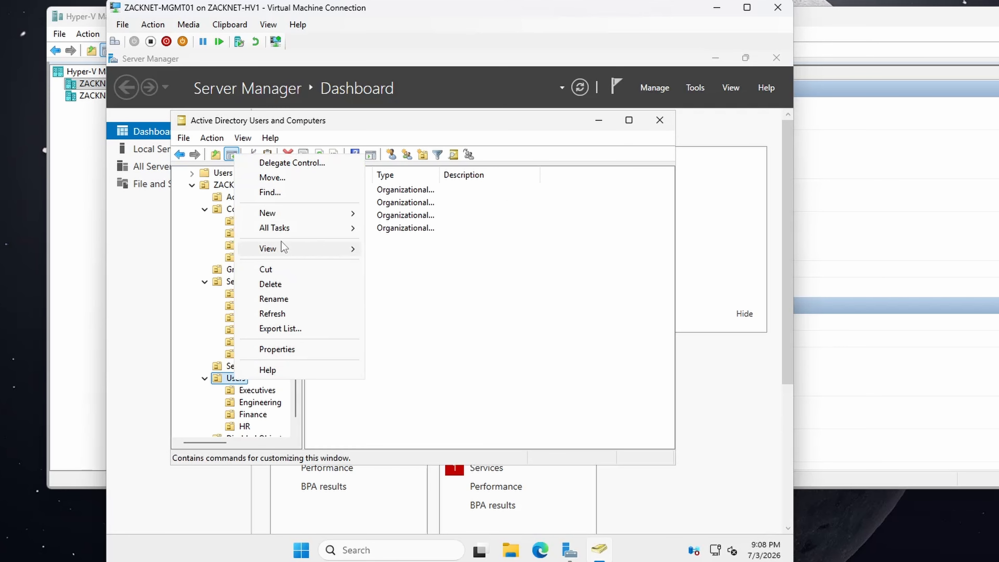
mouse_move(279, 216)
click(407, 316)
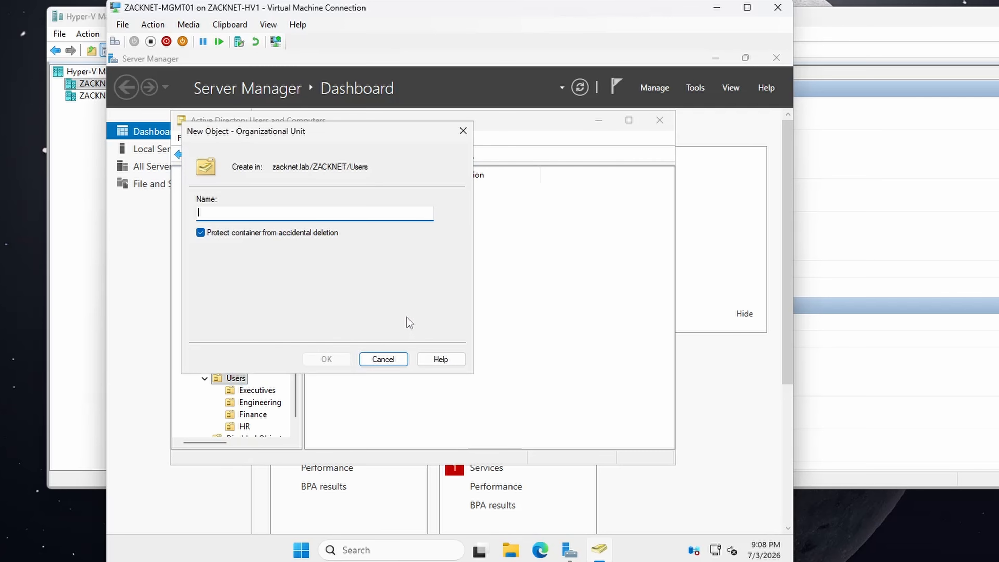
text(IT)
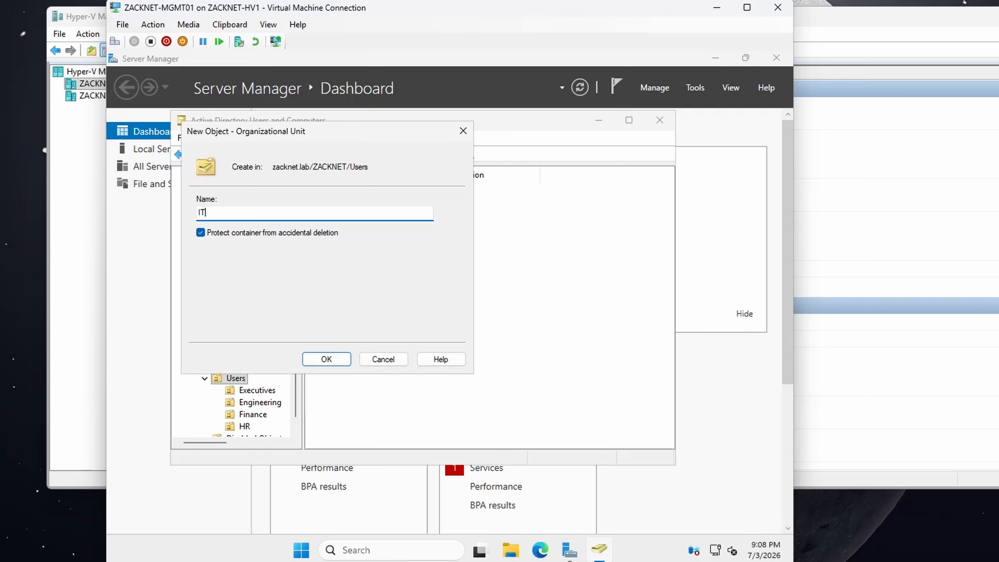
click(327, 359)
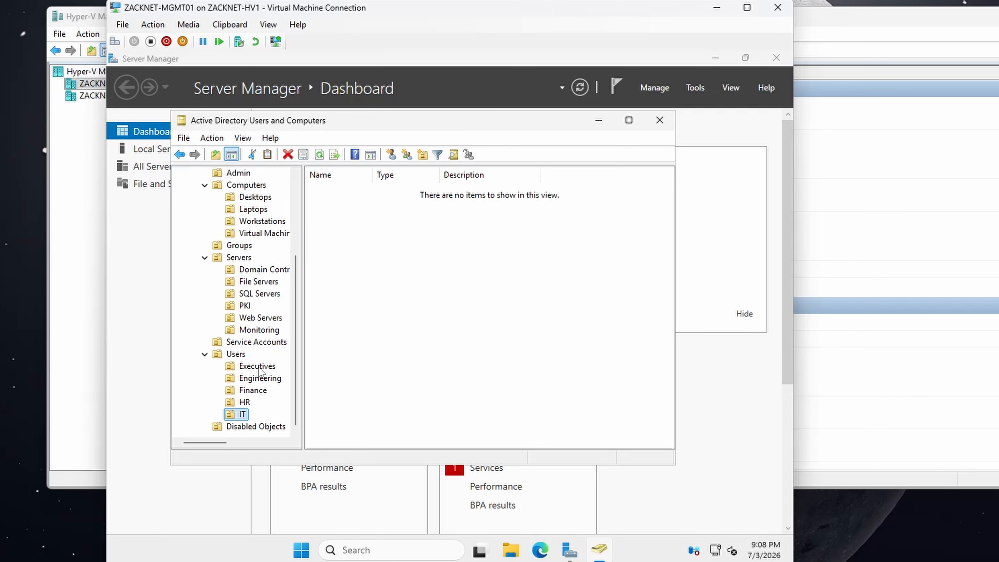
Step: Create a protected organizational unit named Sales inside the Users organizational unit under ZACKNET
right_click(243, 354)
mouse_move(298, 188)
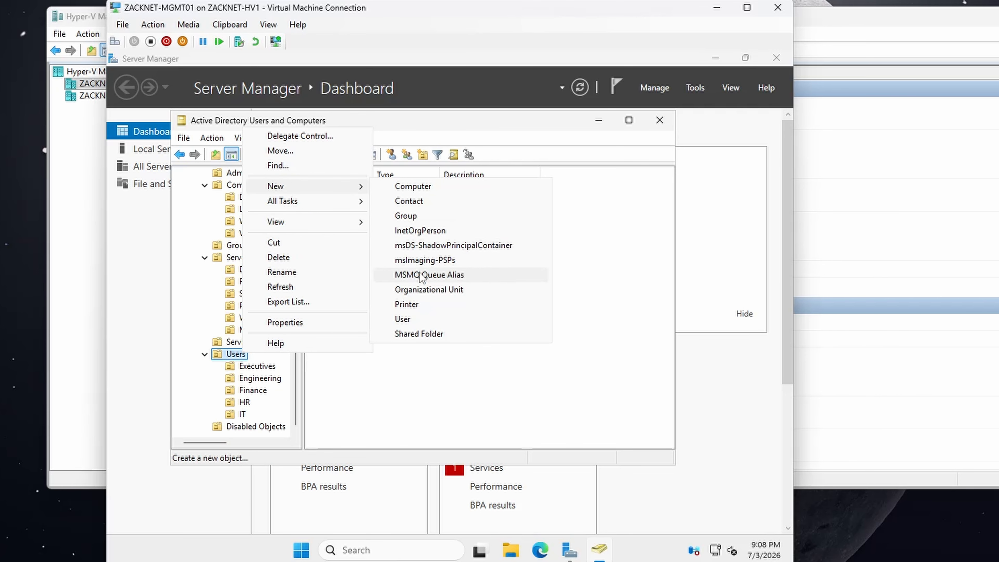
click(429, 289)
text(Sales)
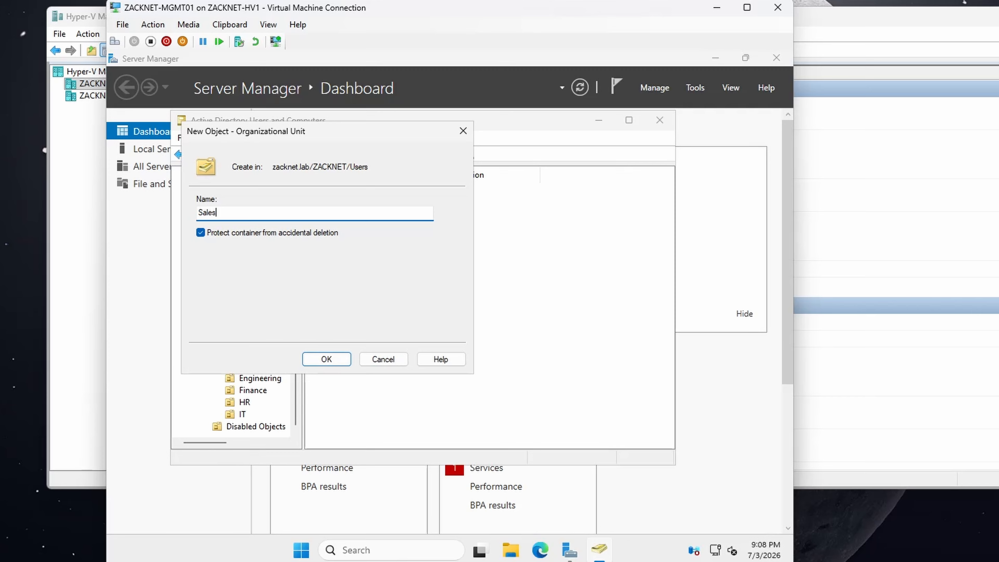
click(322, 358)
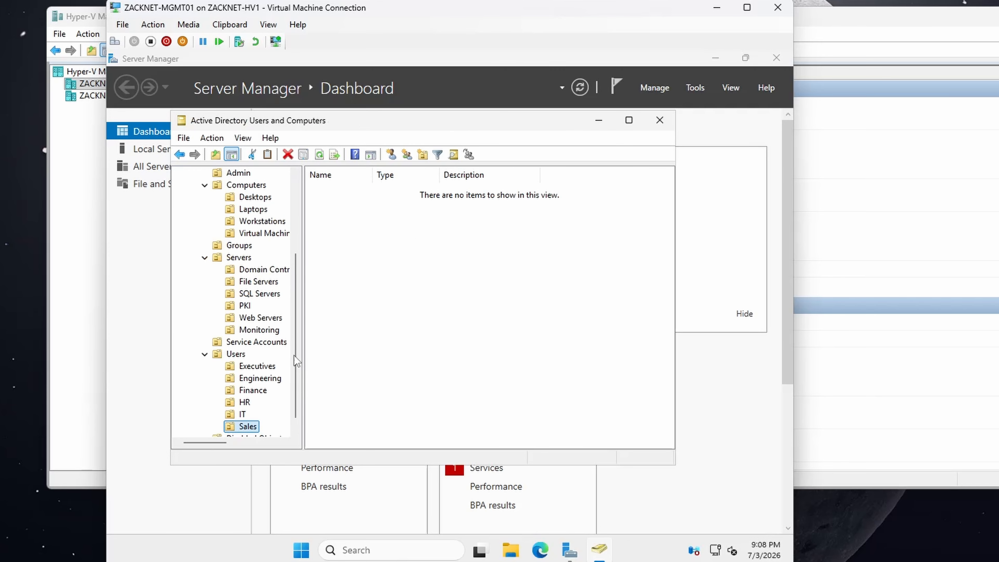
Step: Create a protected organizational unit named Contractors inside the Users organizational unit under ZACKNET
click(239, 355)
right_click(239, 355)
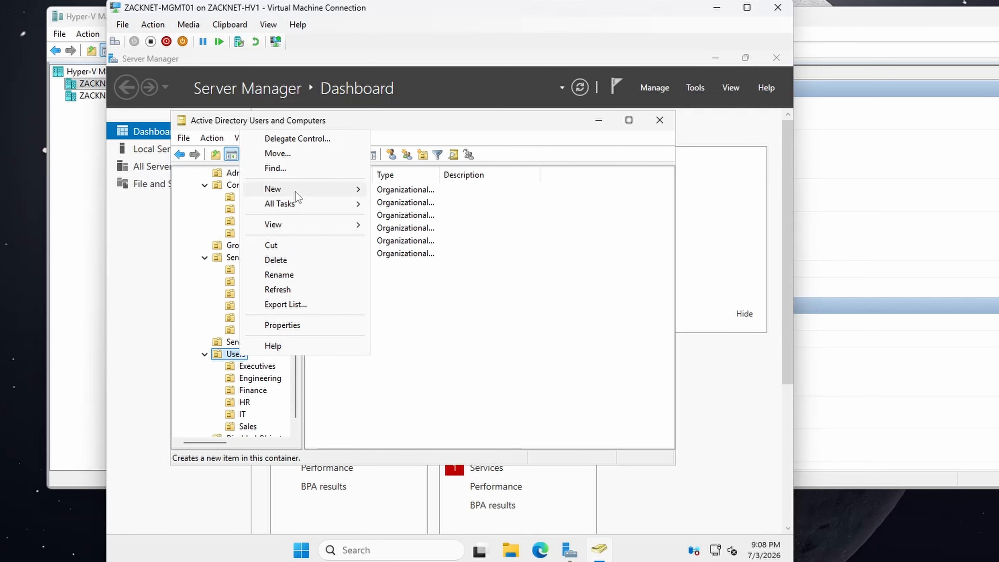
mouse_move(296, 192)
click(409, 292)
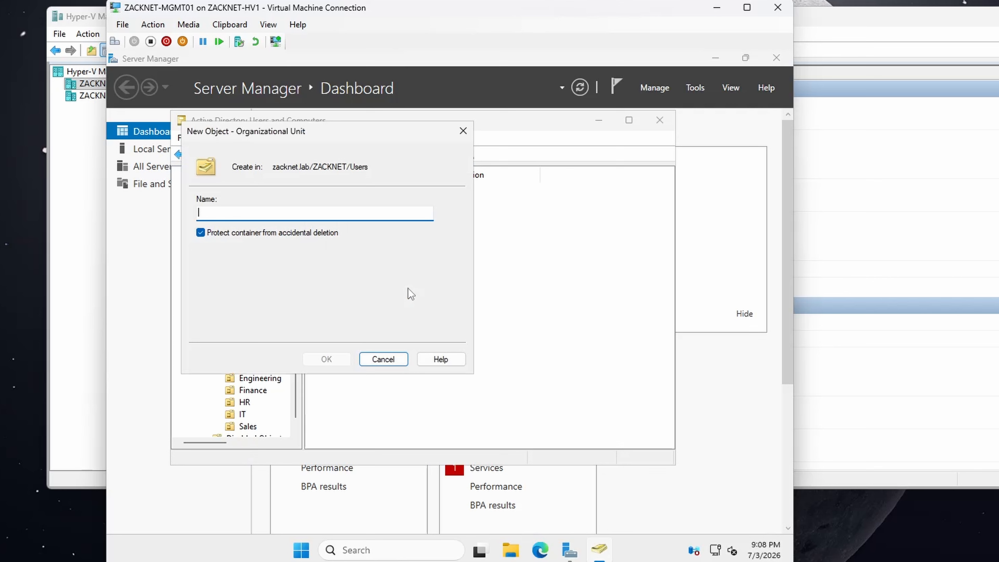
text(Contractors)
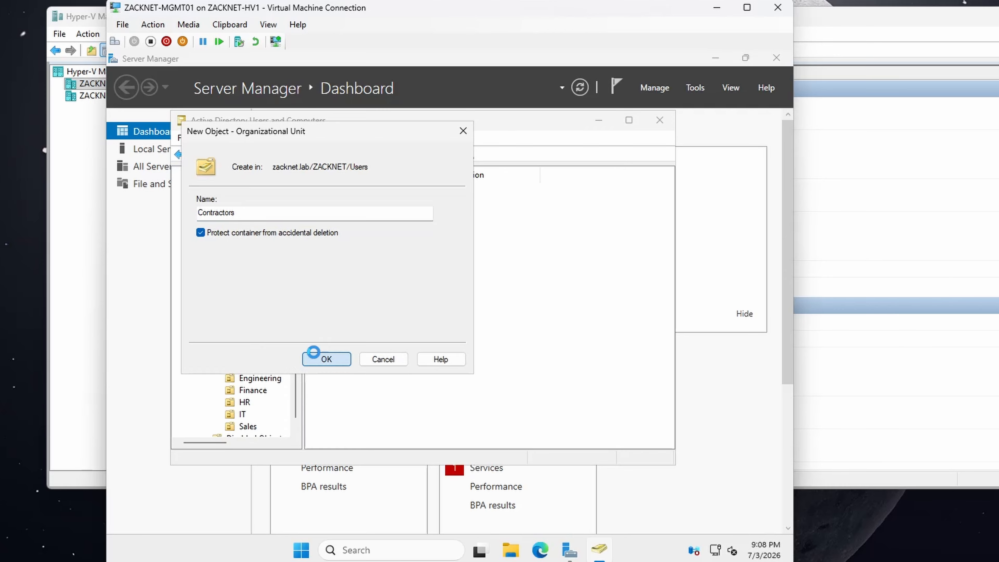
click(319, 358)
scroll(263, 357, down, 1)
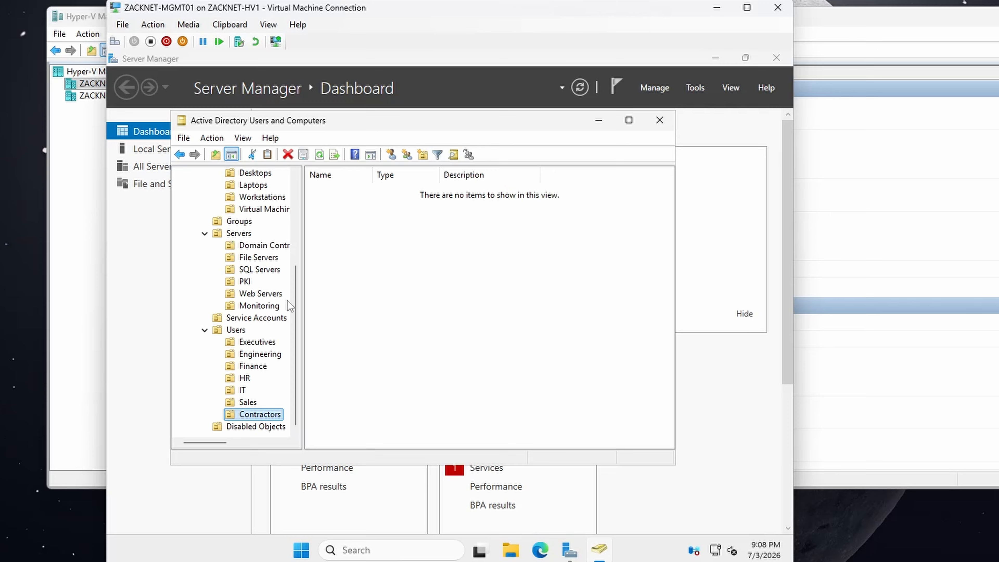
Step: Create a protected organizational unit named Distribution inside the Groups organizational unit under ZACKNET
mouse_move(295, 306)
mouse_down()
mouse_move(298, 229)
mouse_move(290, 321)
mouse_up()
click(240, 223)
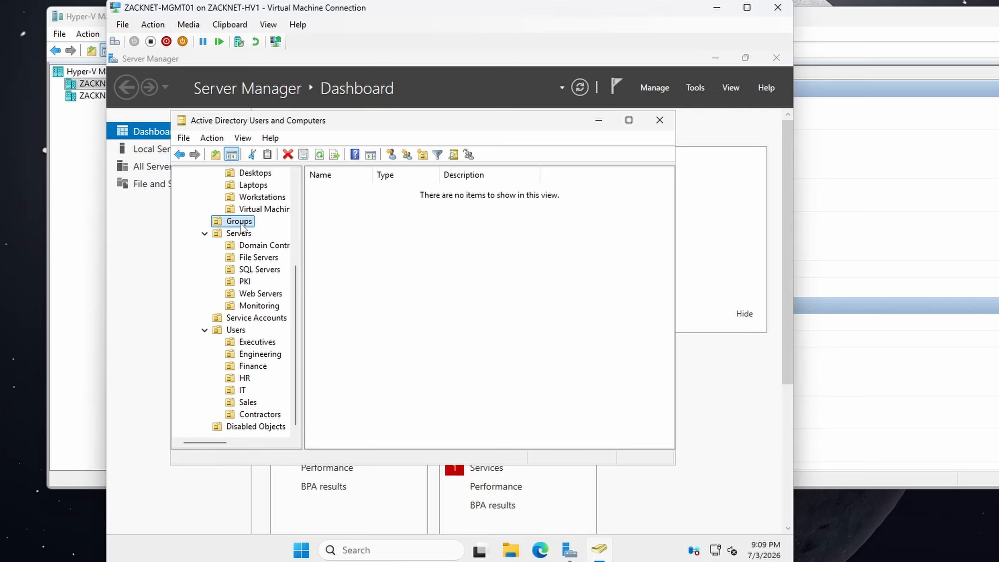
right_click(241, 223)
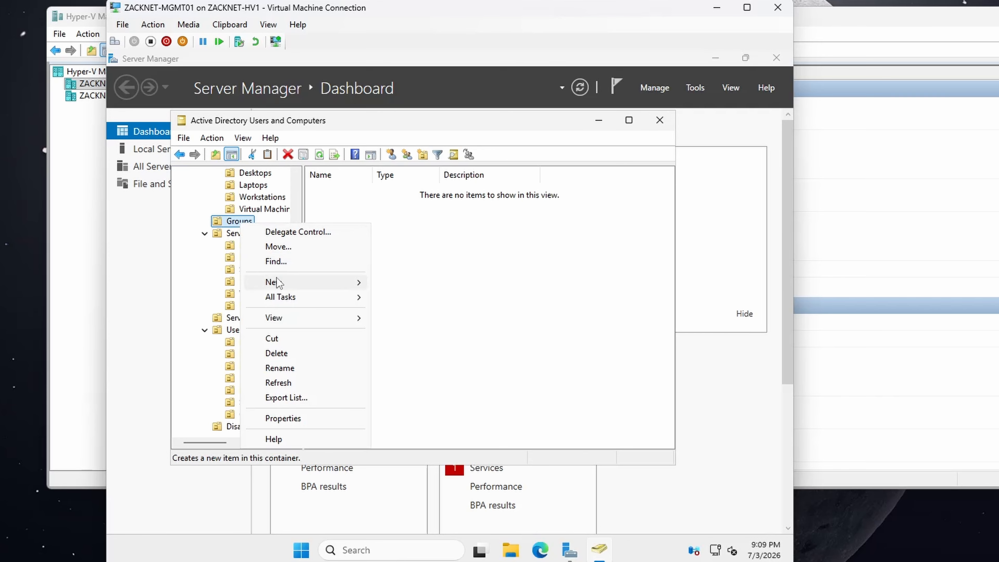
mouse_move(276, 282)
click(412, 384)
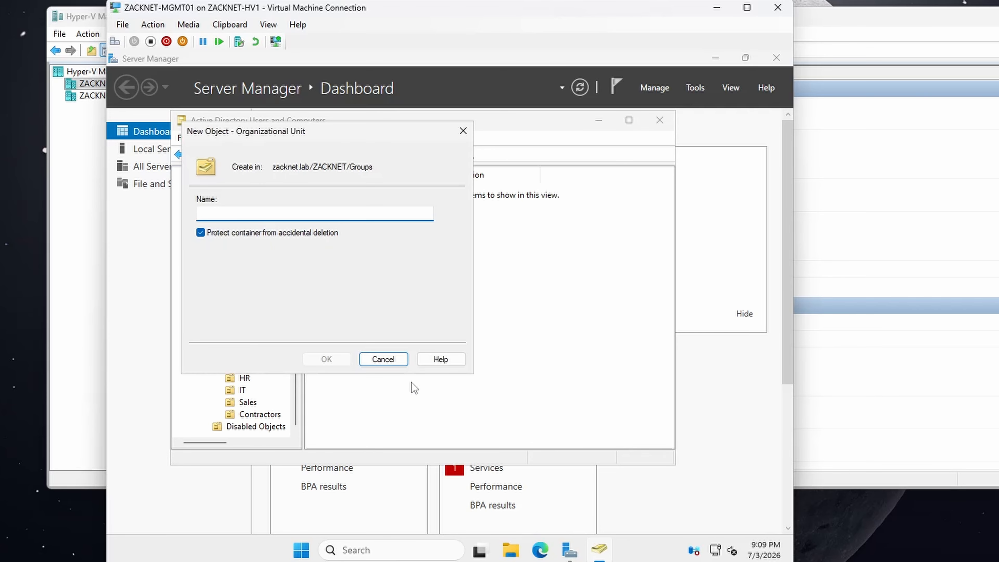
text(Distribution)
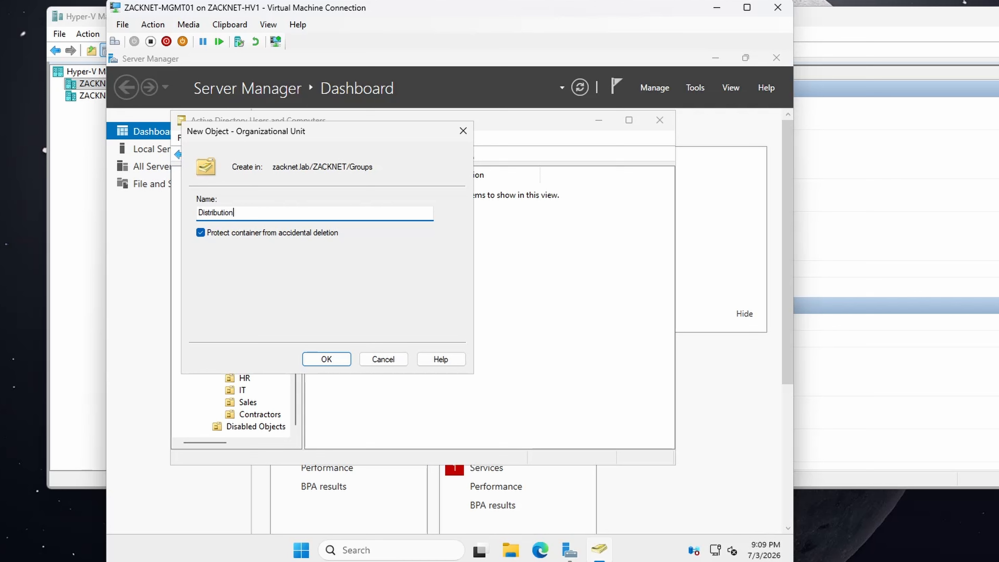
click(332, 360)
Step: Create a protected organizational unit named Security inside the Groups organizational unit under ZACKNET
click(246, 222)
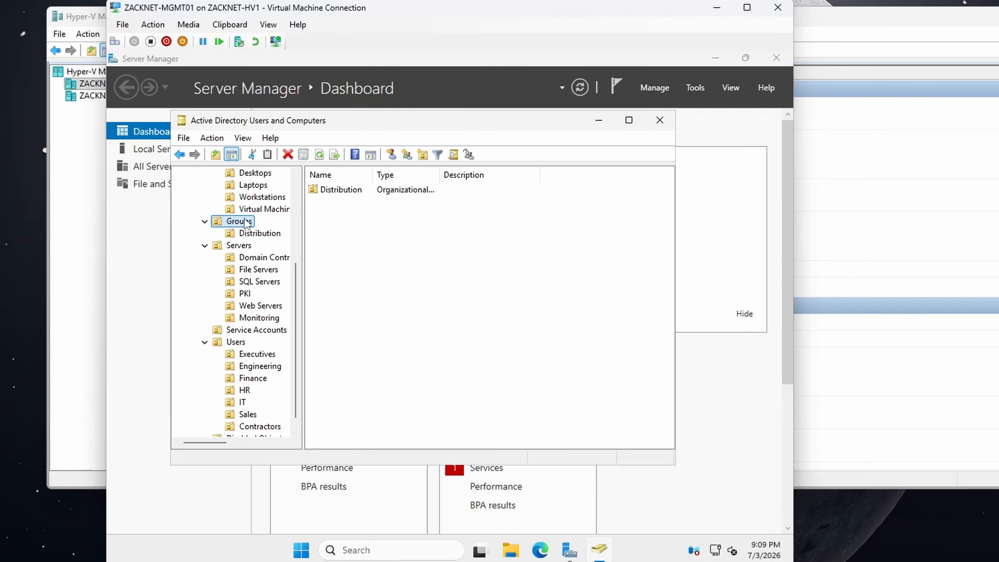
right_click(246, 222)
mouse_move(307, 277)
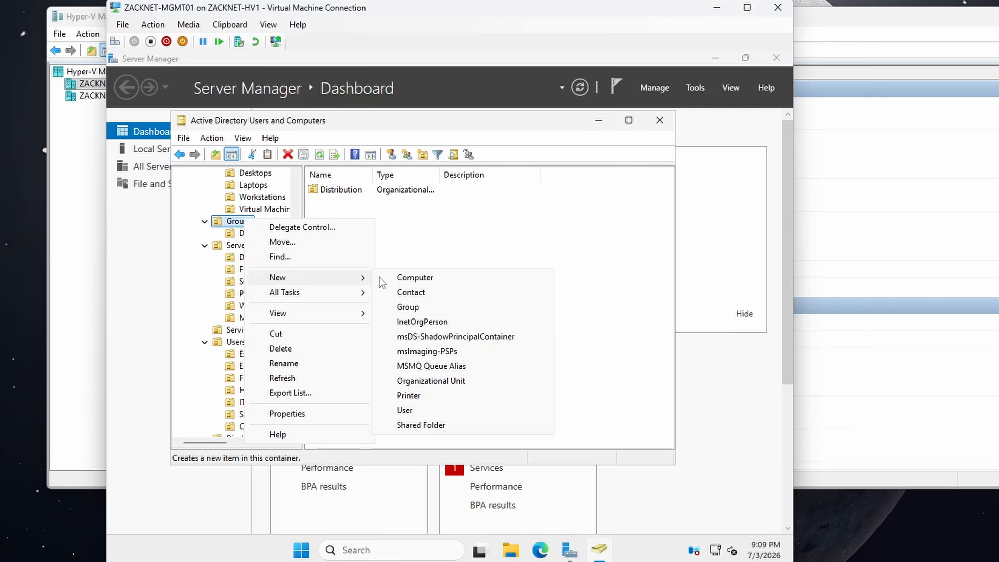
click(420, 380)
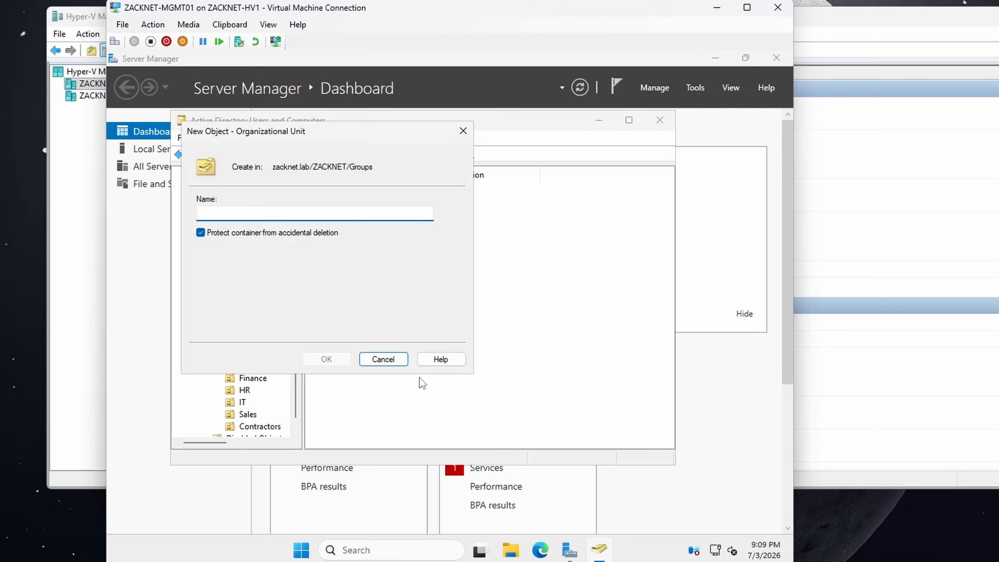
text(Security)
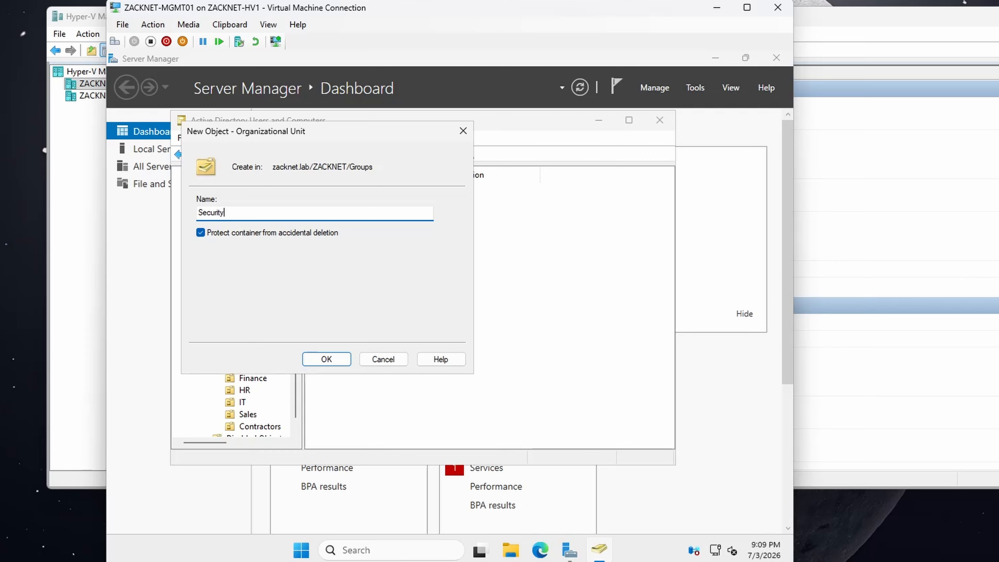
click(332, 359)
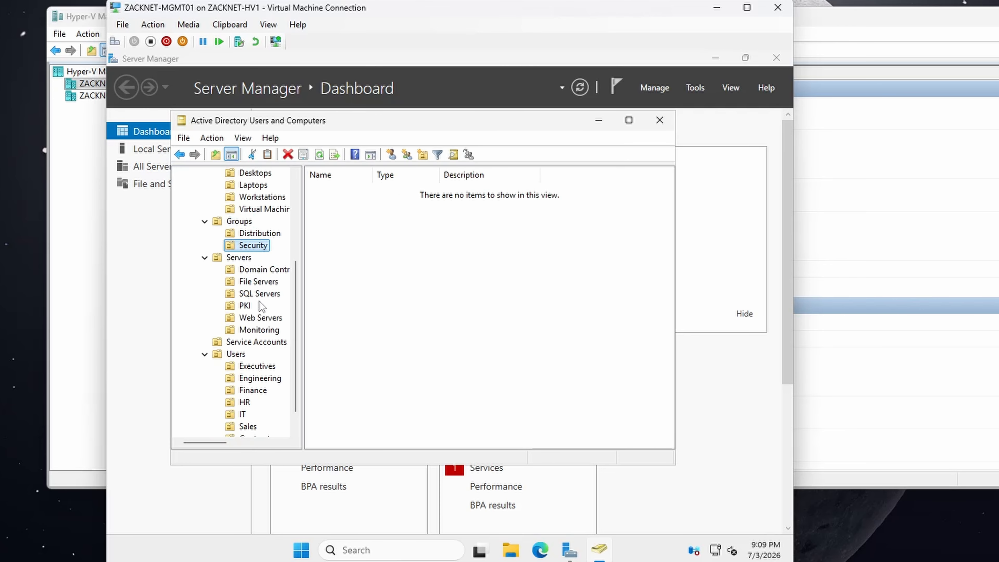
Step: Create a protected organizational unit named Administrative inside the Groups organizational unit under ZACKNET
click(238, 221)
right_click(239, 221)
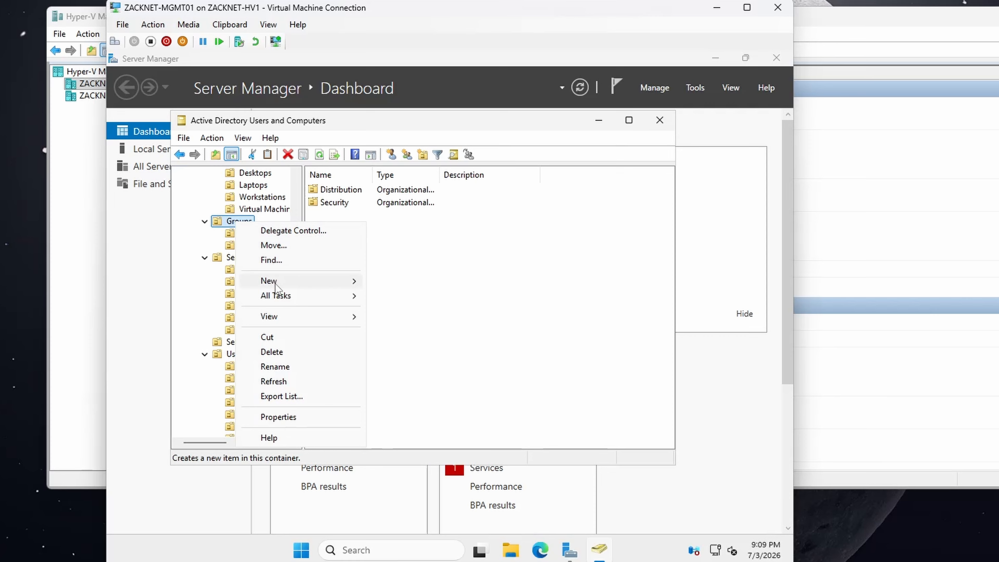
mouse_move(275, 284)
click(415, 384)
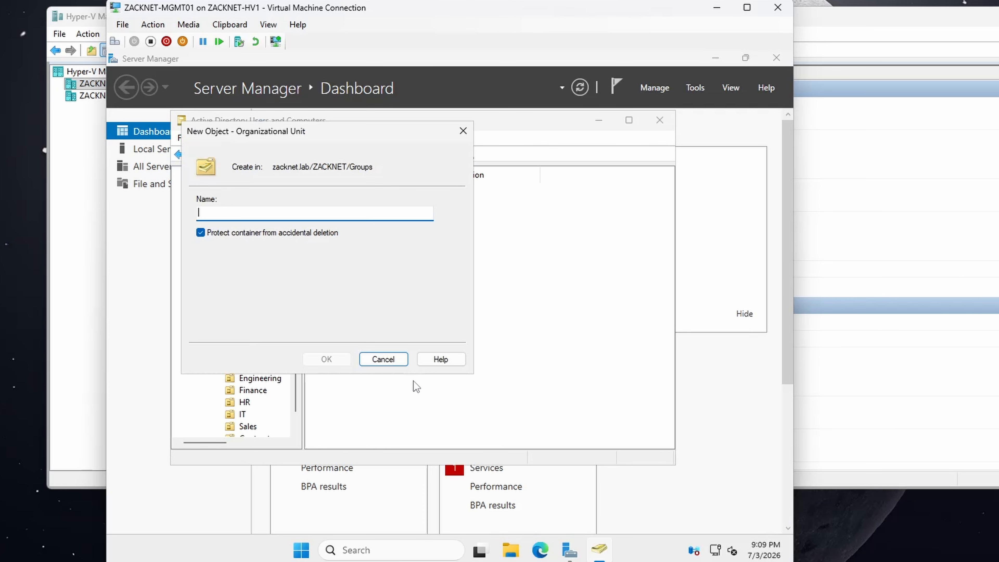
text(Adminis)
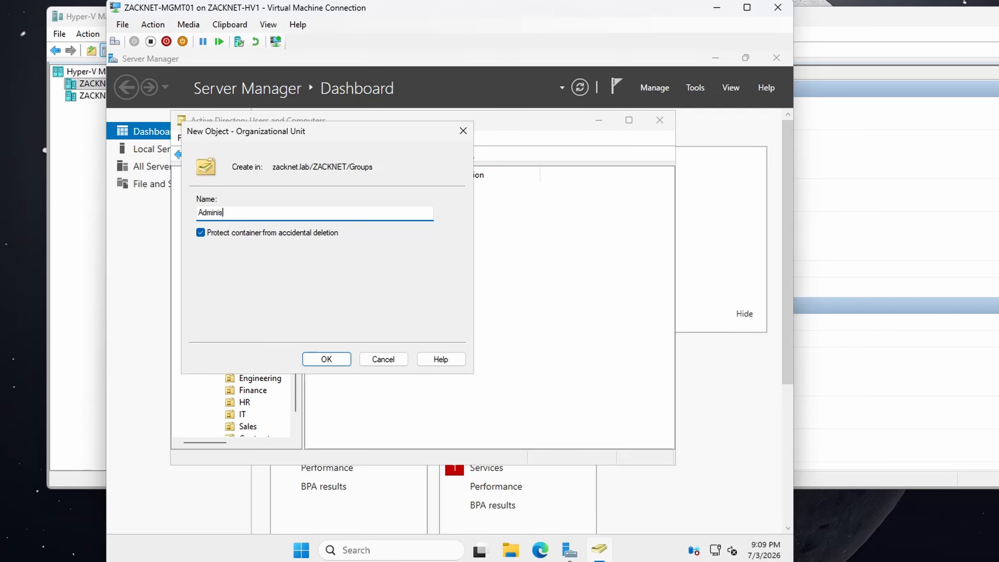
text(trative)
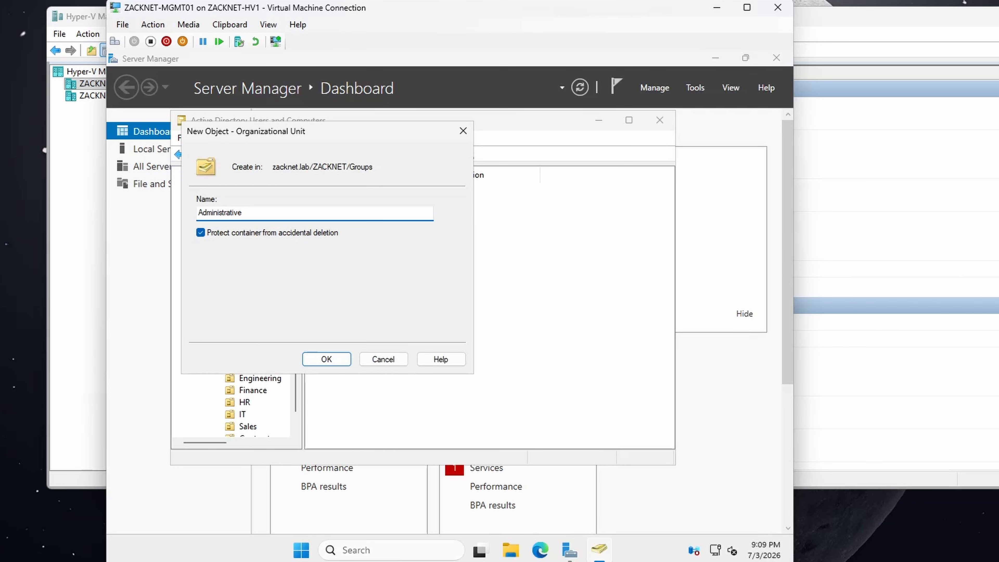
click(340, 364)
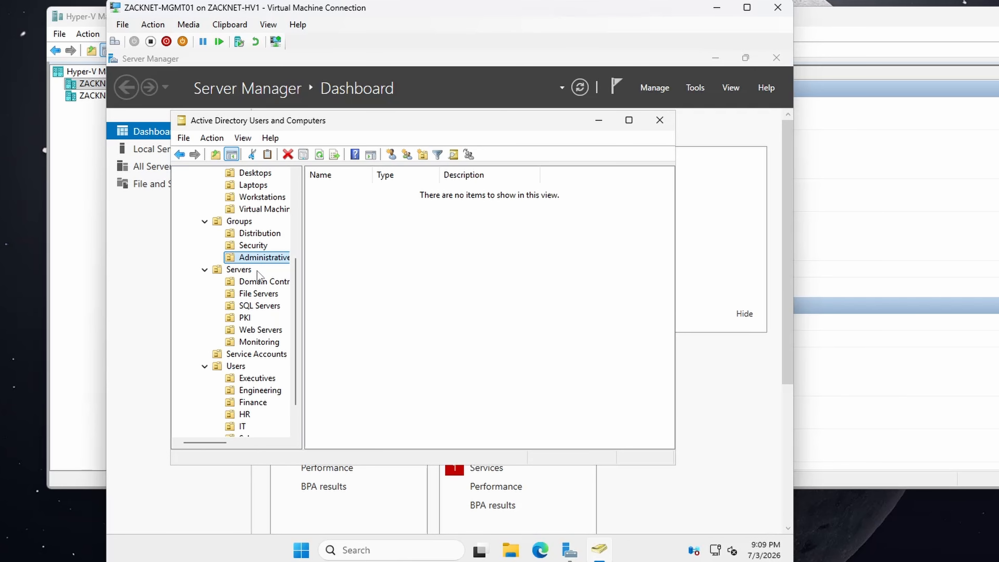
Step: Maximize the Active Directory Users and Computers window and widen the console tree to review the full ZACKNET structure
double_click(322, 120)
drag(237, 177, 379, 181)
scroll(233, 228, up, 1)
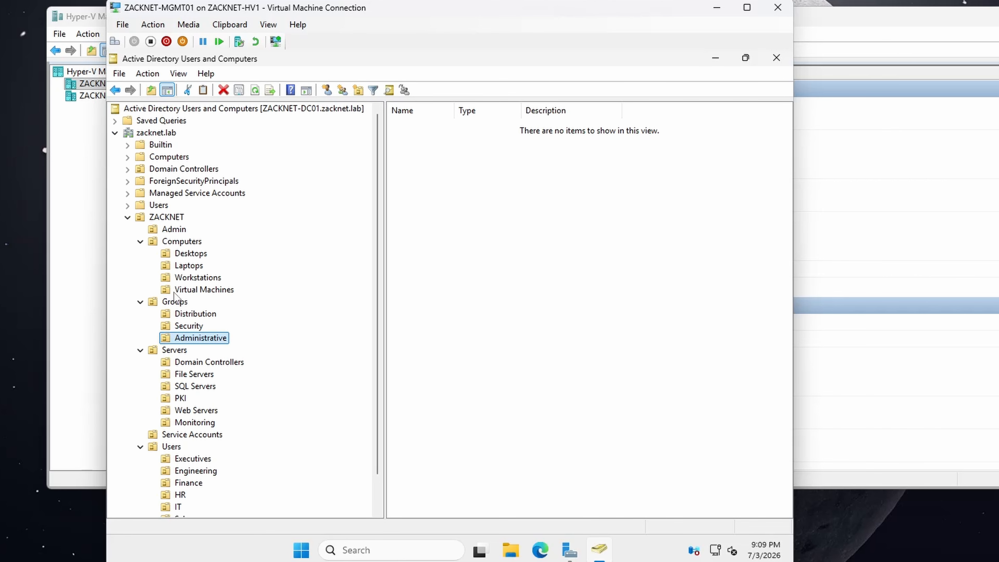
scroll(178, 299, down, 1)
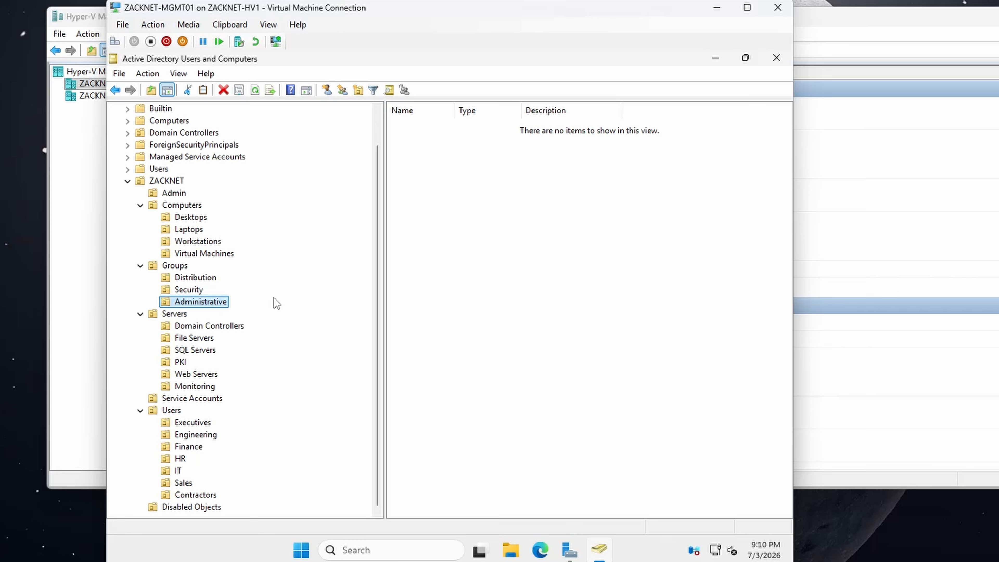
scroll(277, 303, up, 1)
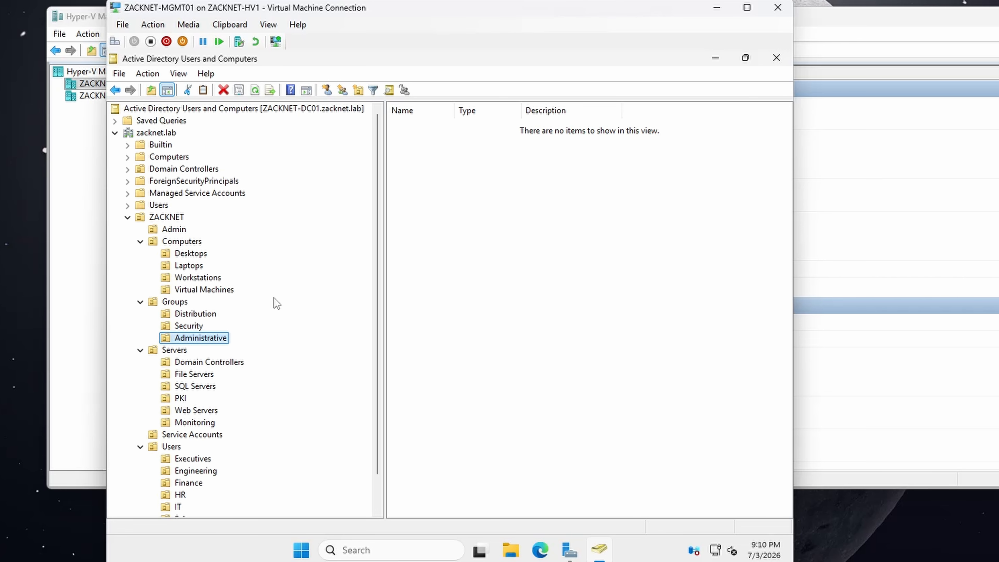
Step: Examine the contents of the default Domain Controllers, Users and Computers containers directly under zacknet.lab
click(184, 169)
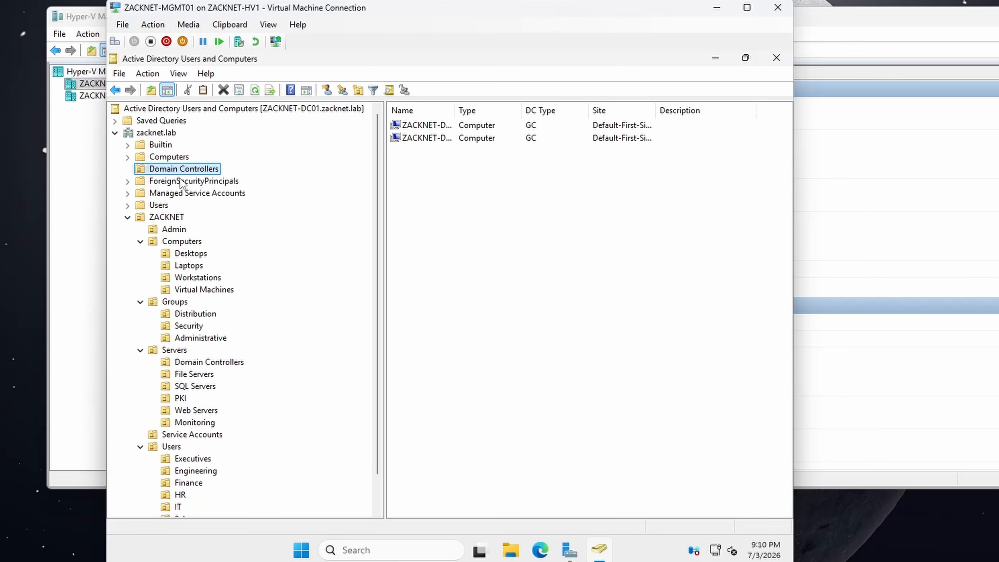
click(162, 205)
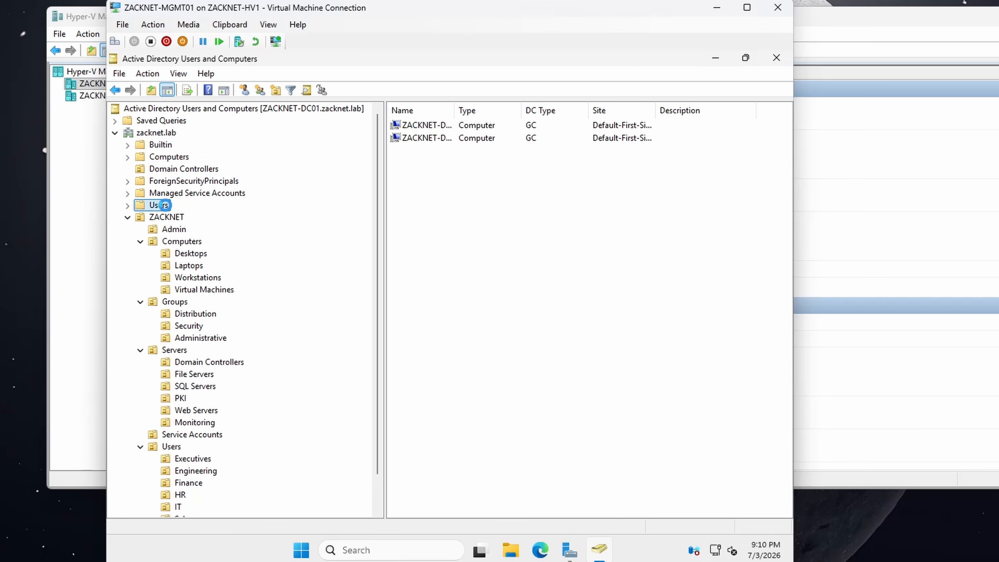
click(165, 157)
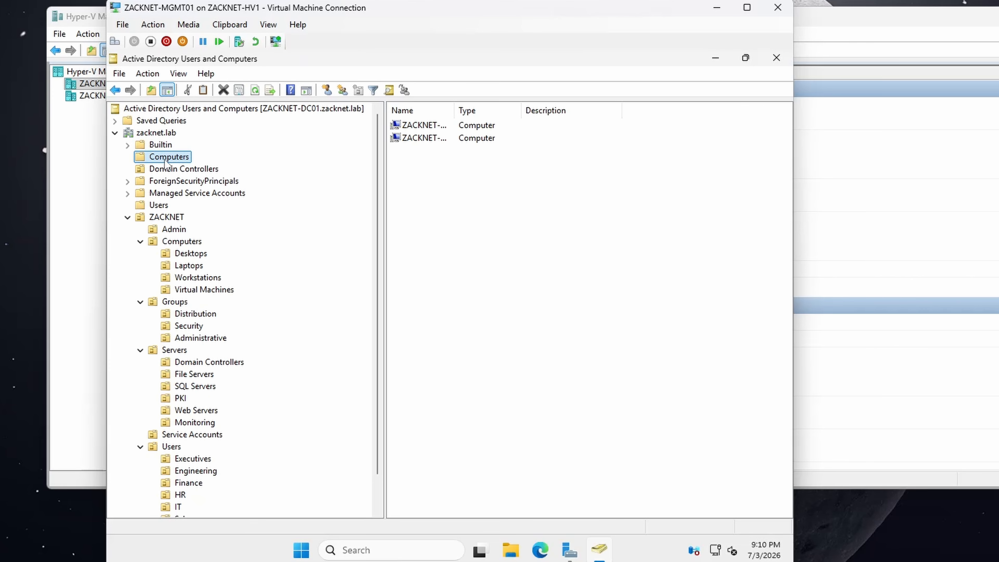